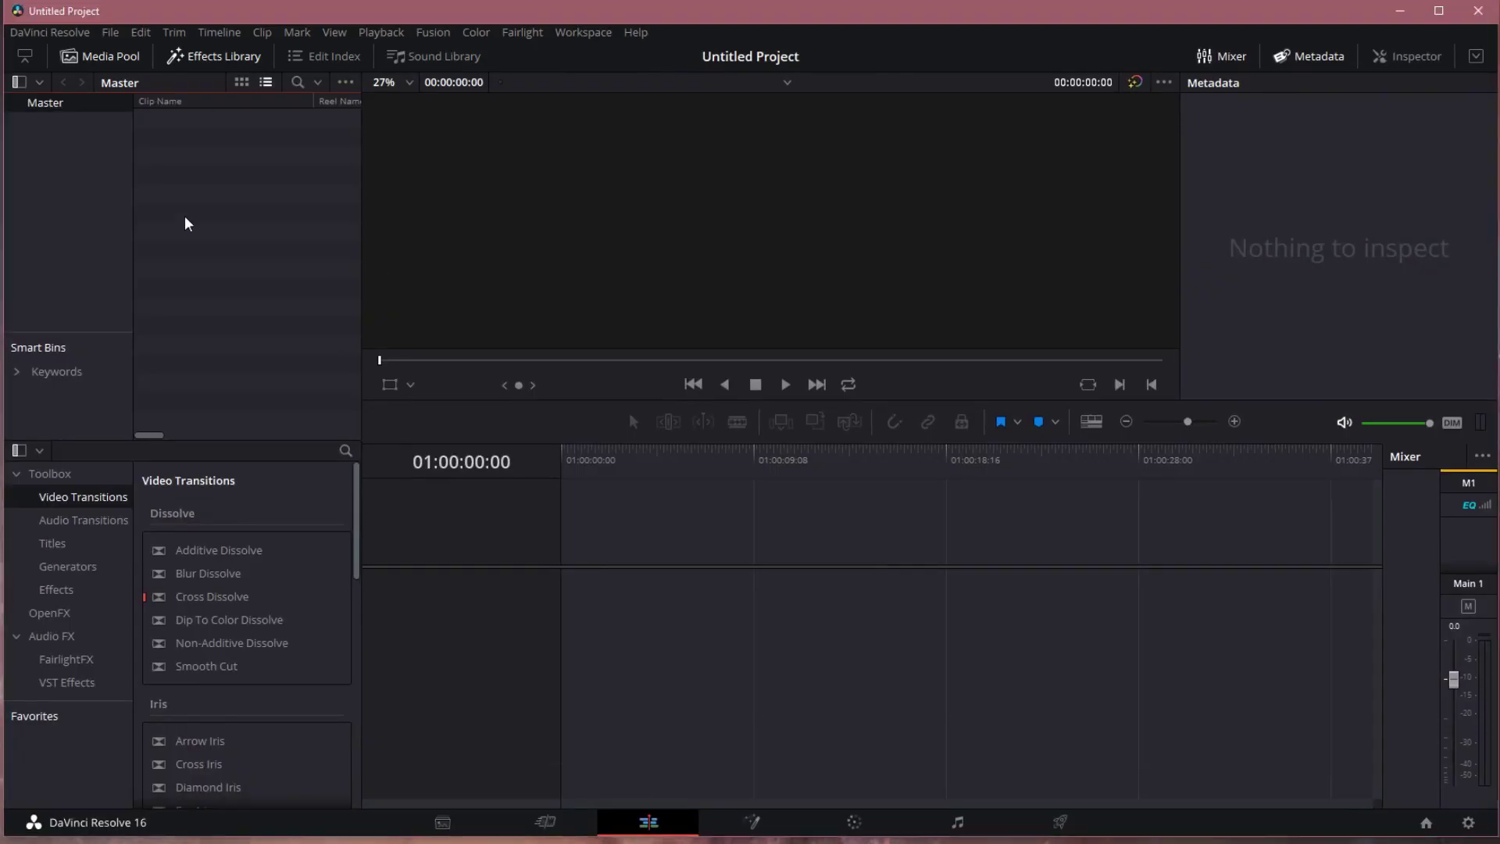
# Step: Import DJI_0179.MP4 from the Ohio folder, changing the project frame rate to match the clip
pyautogui.rightClick(187, 223)
pyautogui.click(226, 380)
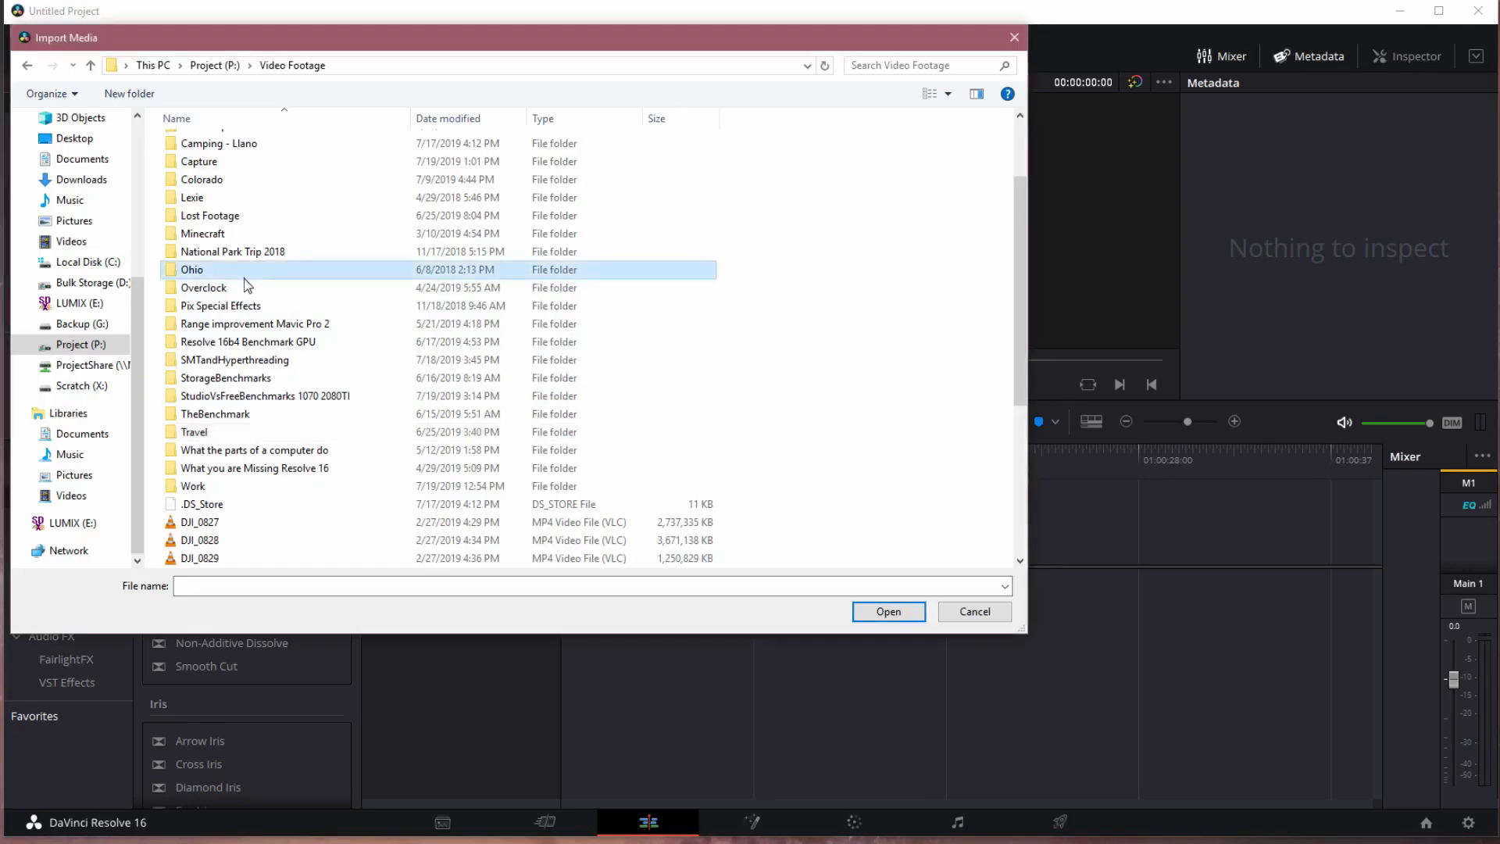
pyautogui.doubleClick(244, 275)
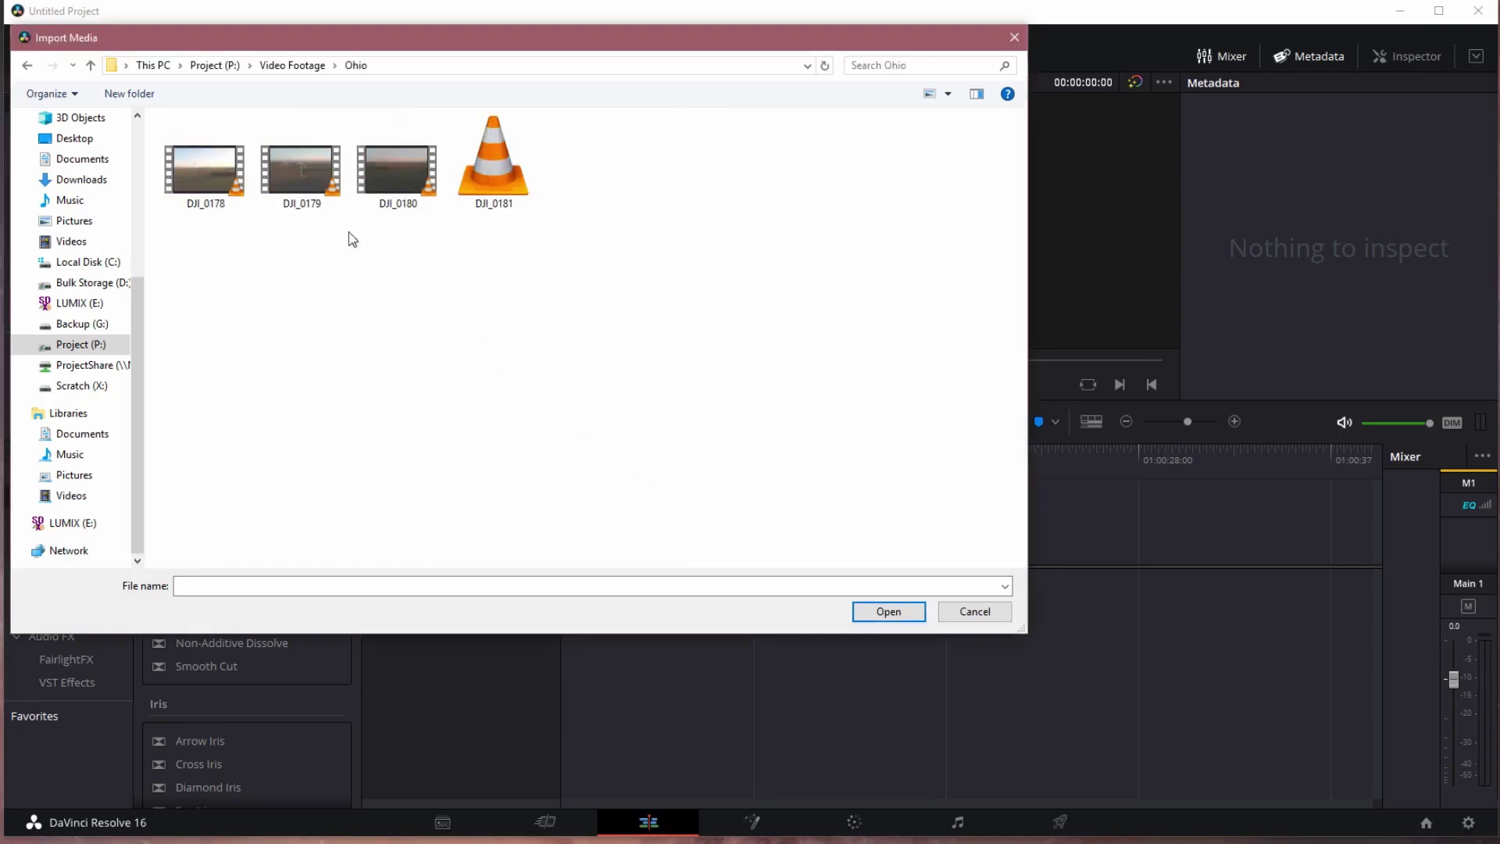
pyautogui.click(302, 176)
pyautogui.doubleClick(302, 176)
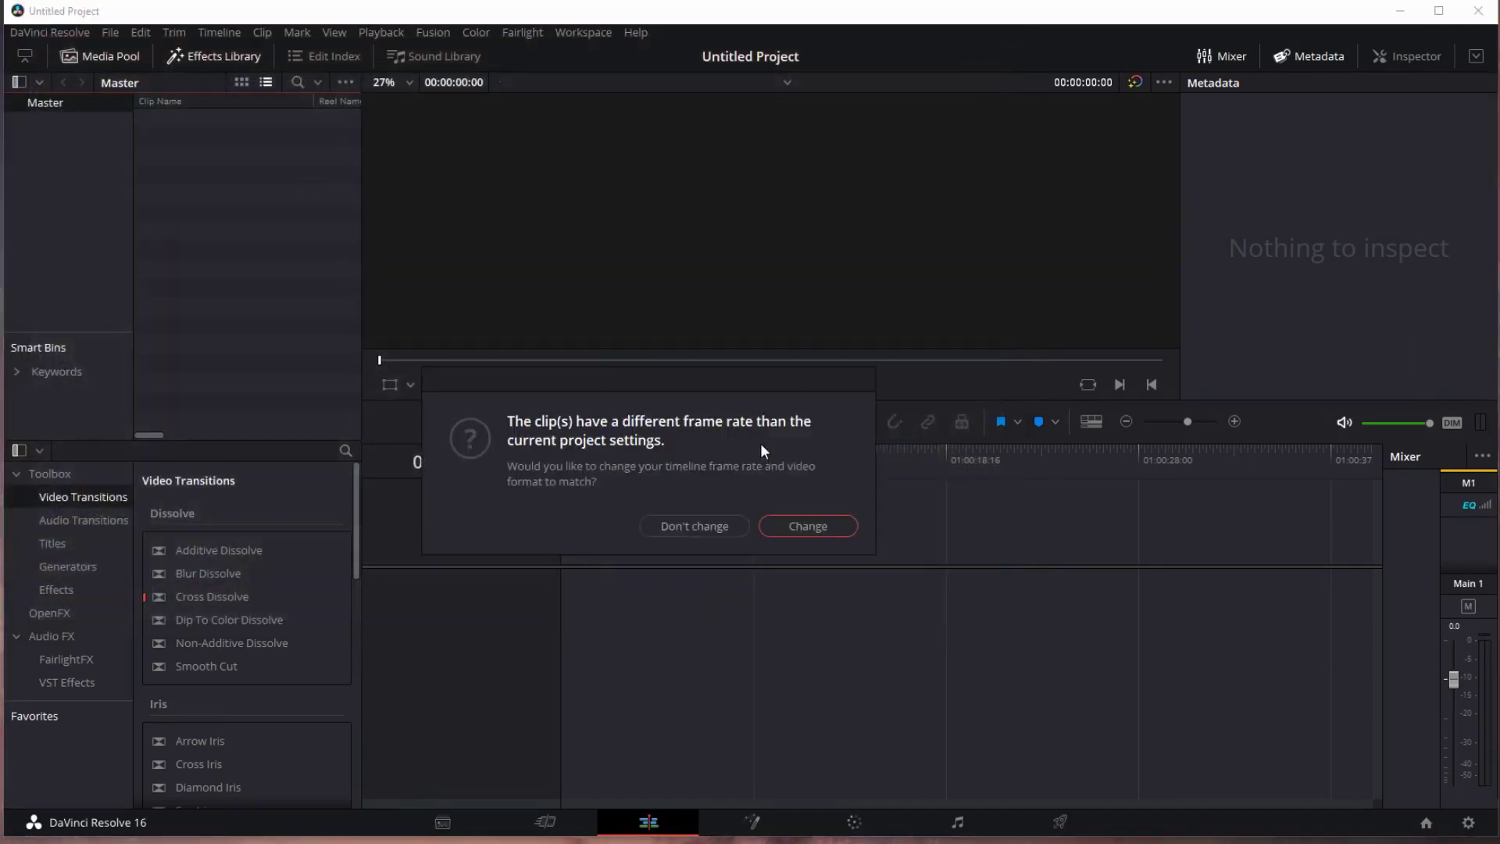
pyautogui.click(808, 526)
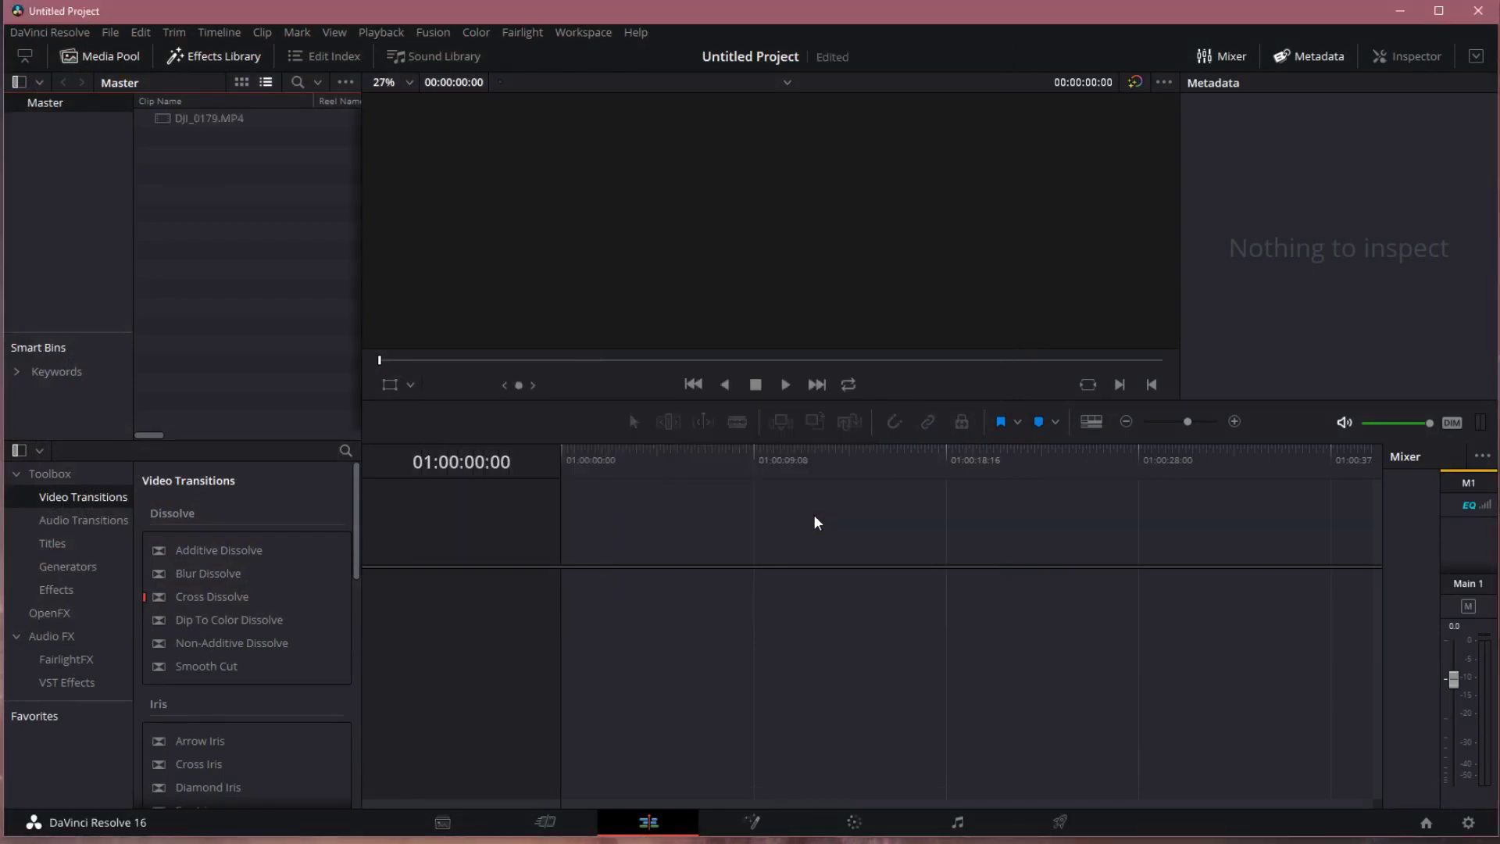
# Step: Drag DJI_0179.MP4 onto a new Timeline 1 and switch to the Cut page
pyautogui.moveTo(209, 118); pyautogui.dragTo(1001, 522)
pyautogui.click(662, 673)
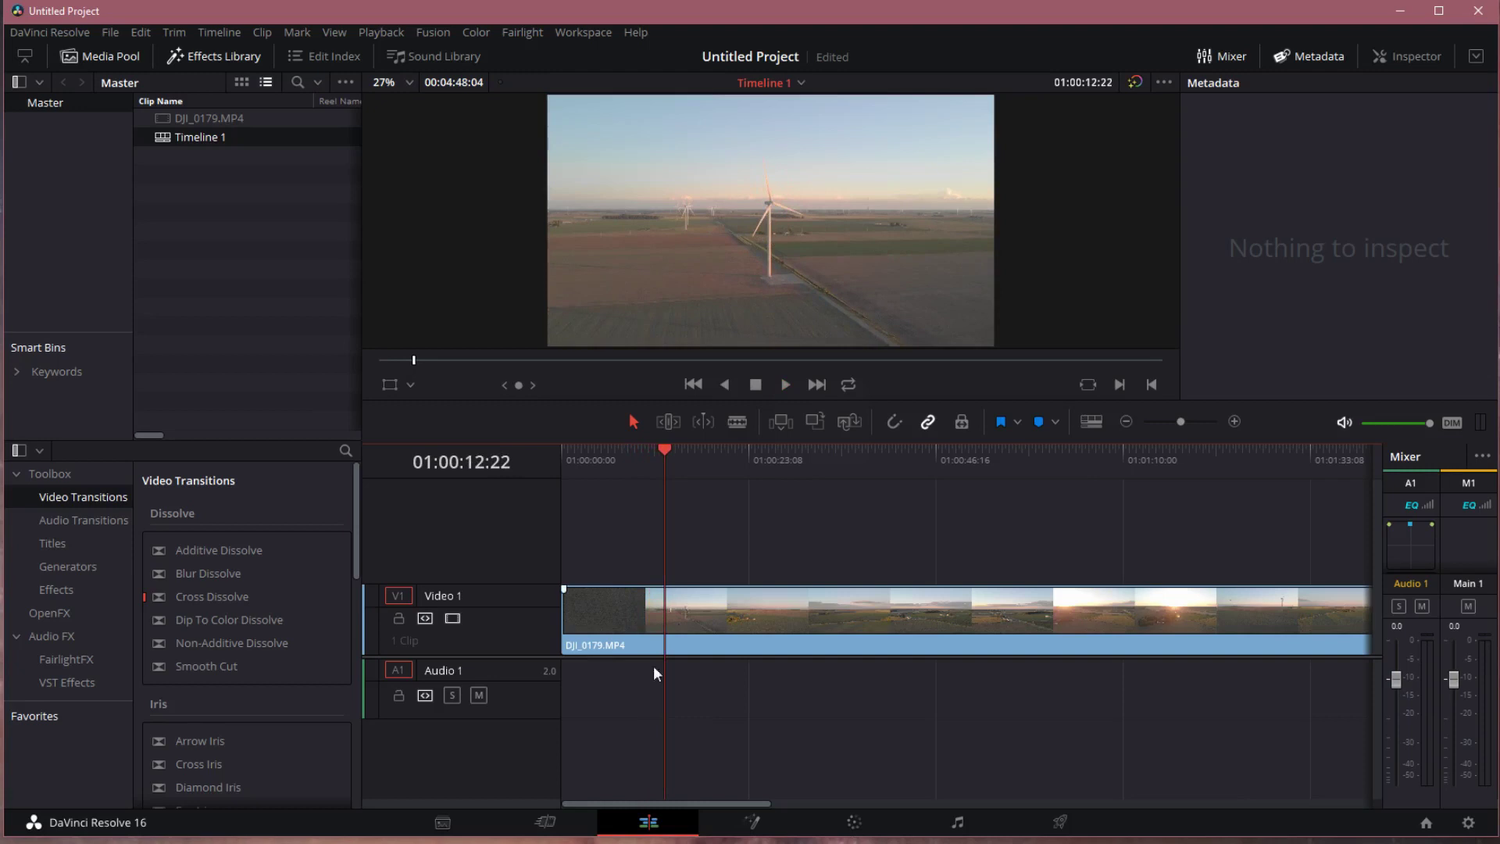
pyautogui.click(545, 822)
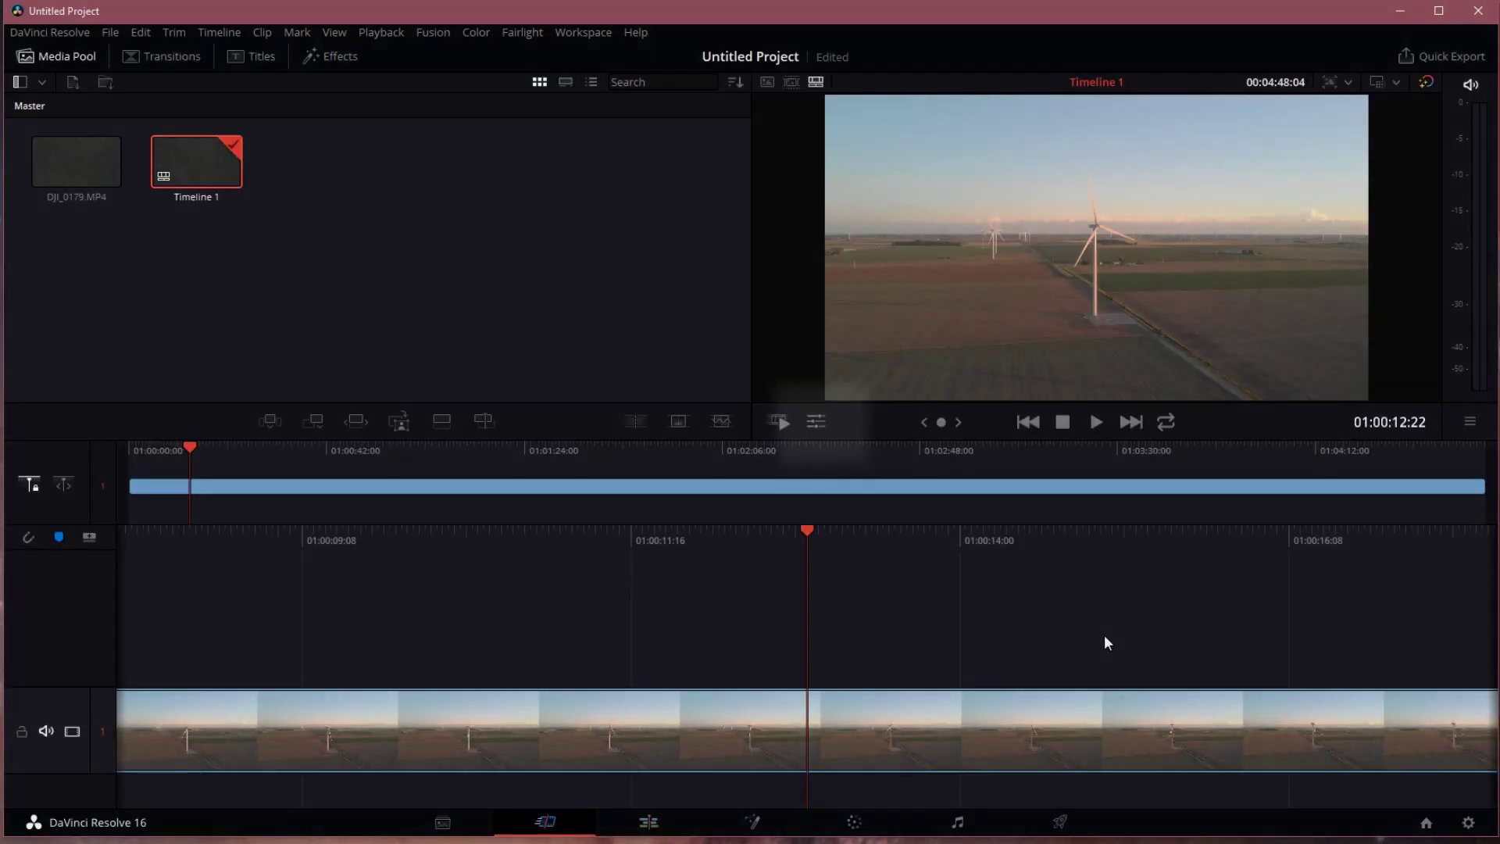
# Step: Set the windmill clip's speed to 13.5 with Ease In and Out
pyautogui.click(816, 421)
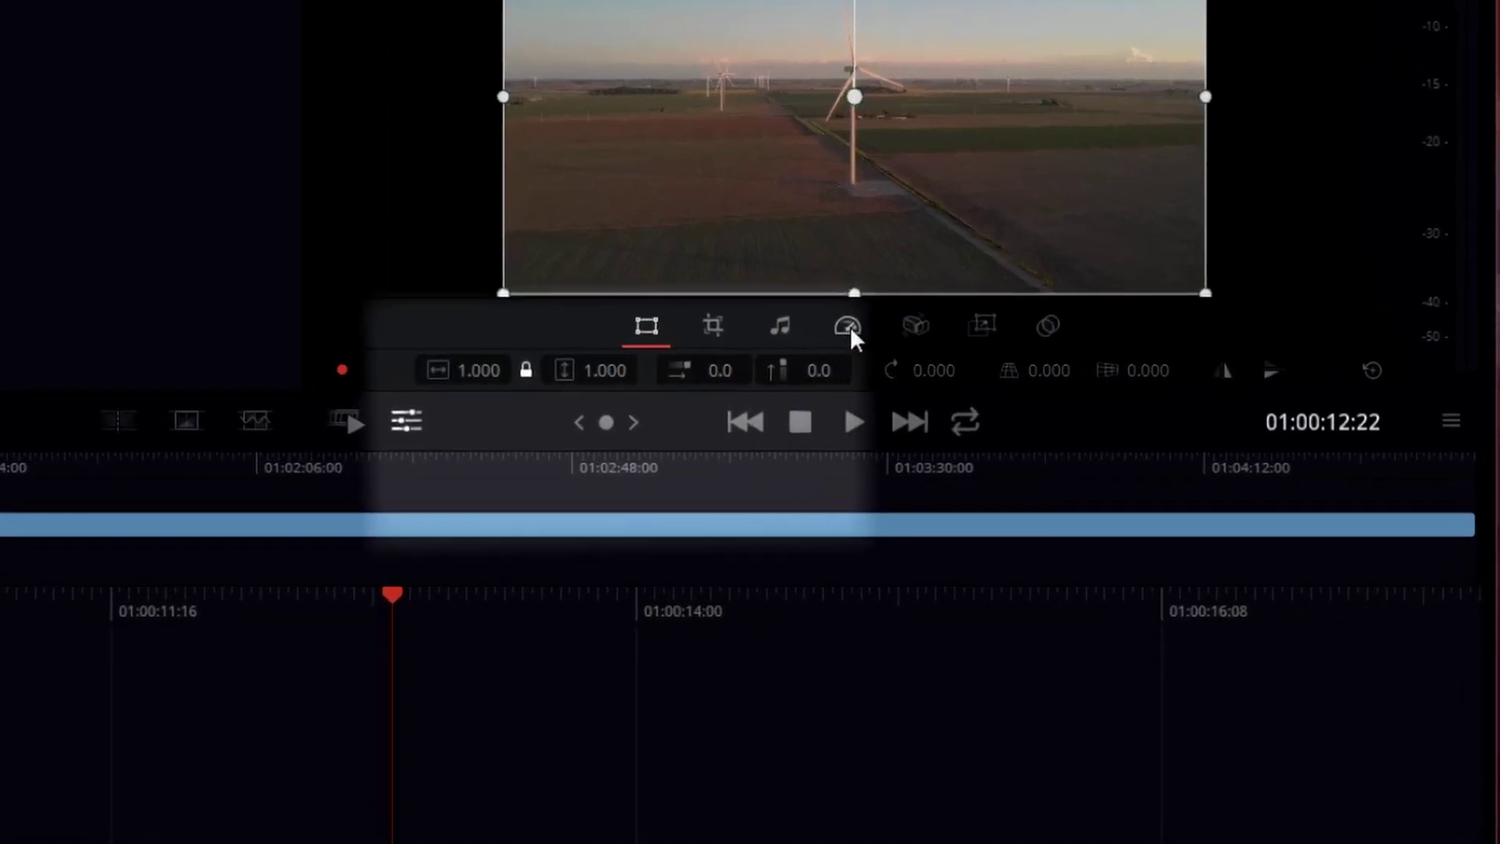
pyautogui.click(849, 328)
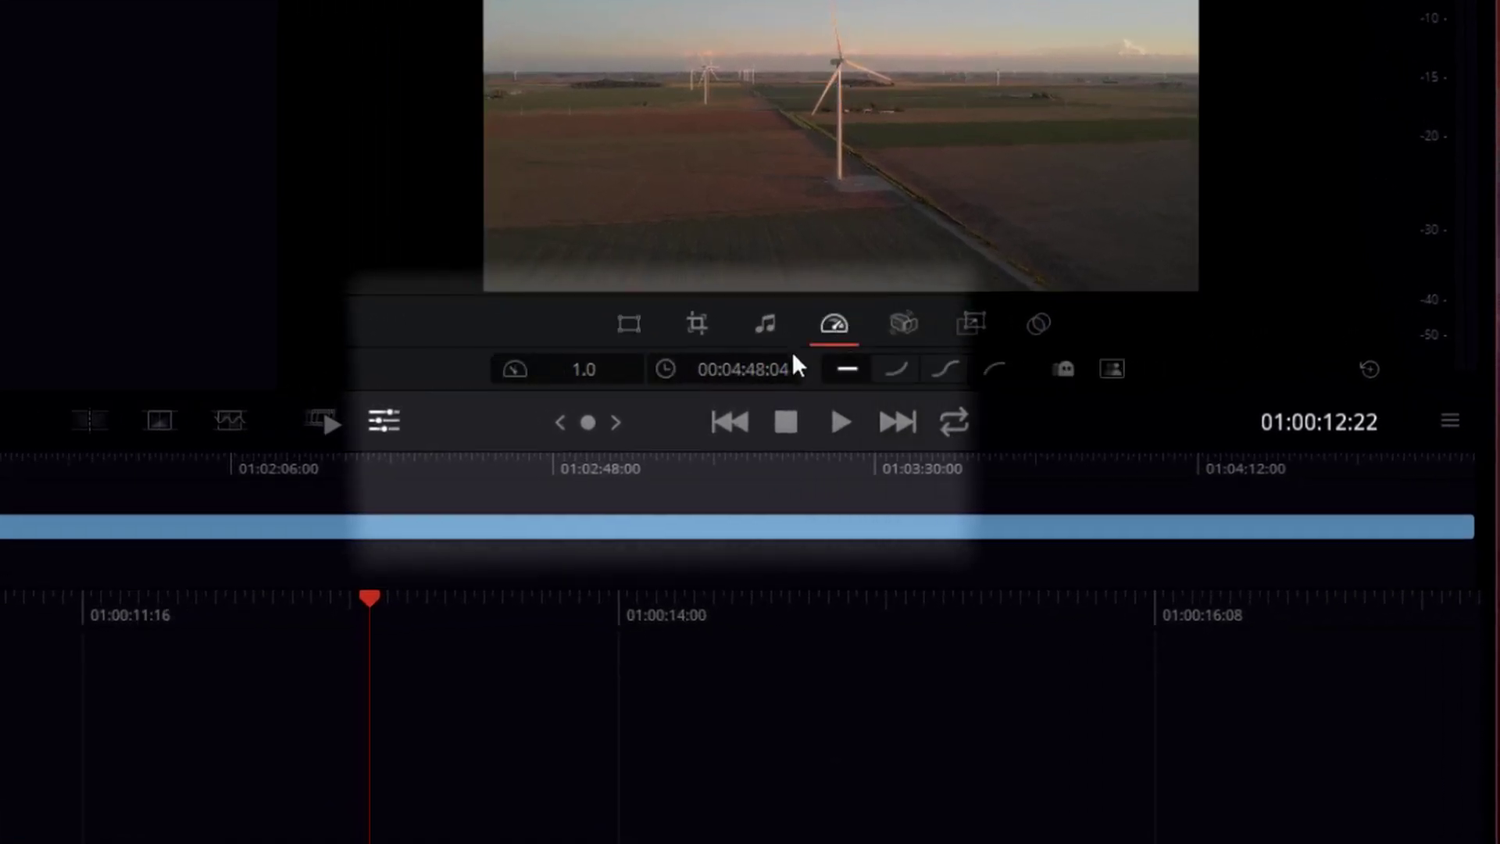
pyautogui.click(606, 379)
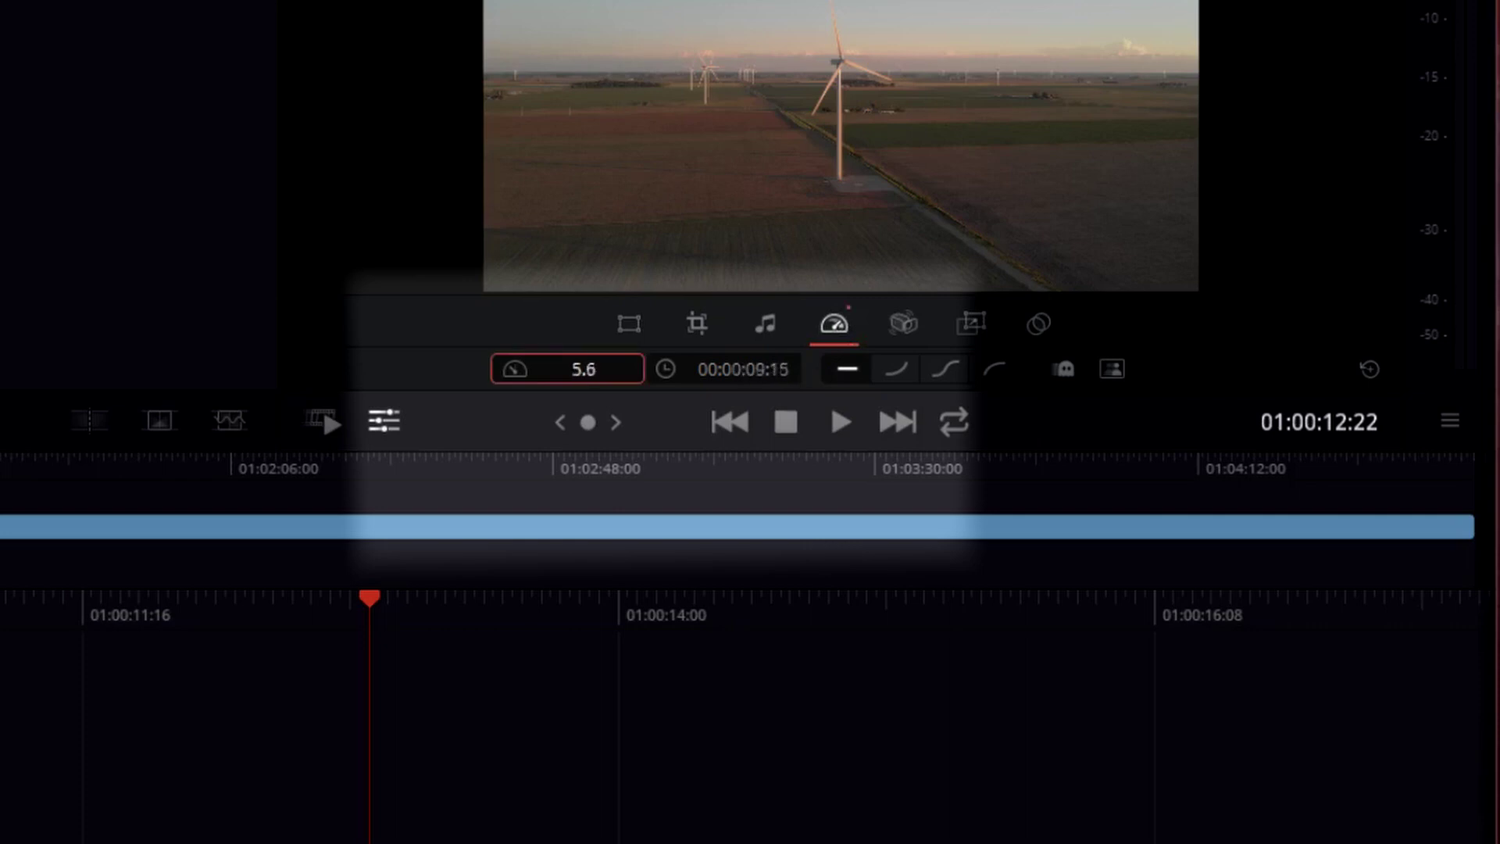
pyautogui.moveTo(586, 369); pyautogui.dragTo(595, 369)
pyautogui.press('space')
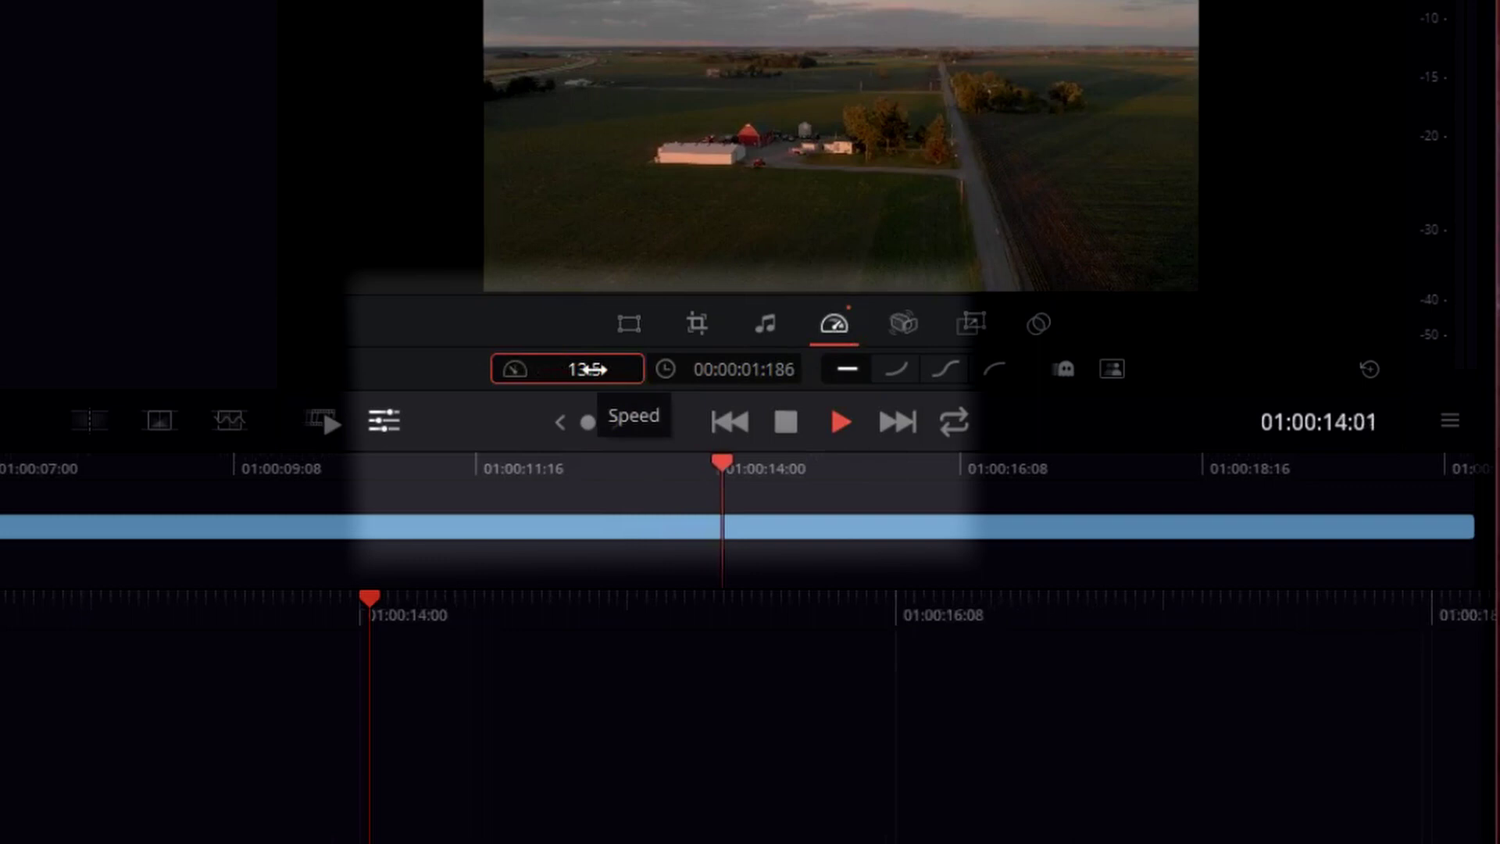
pyautogui.click(947, 378)
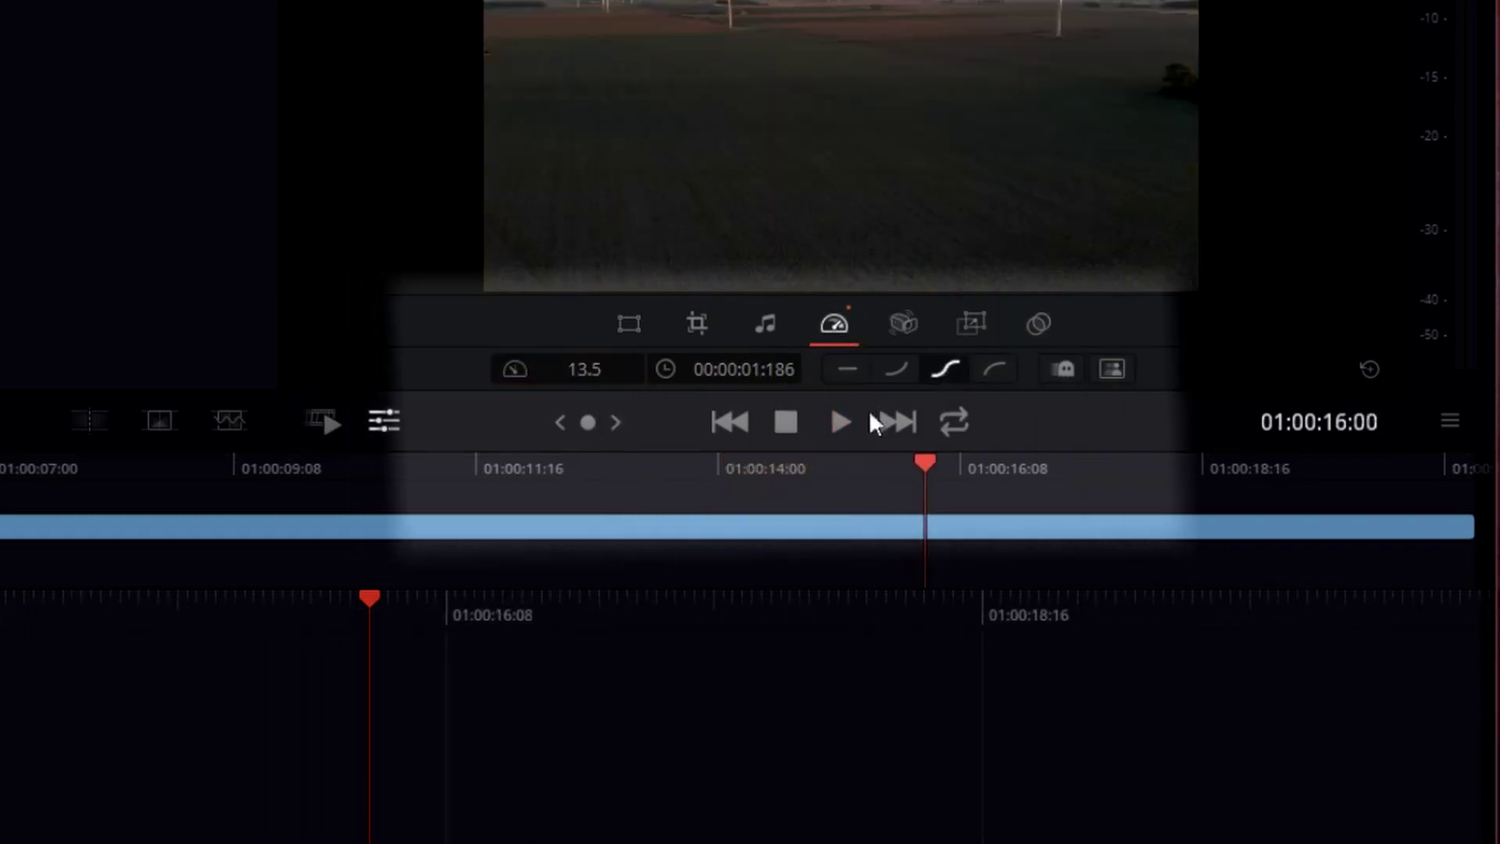
# Step: Play the sped-up clip from the start twice, then go back to the Edit page
pyautogui.click(841, 422)
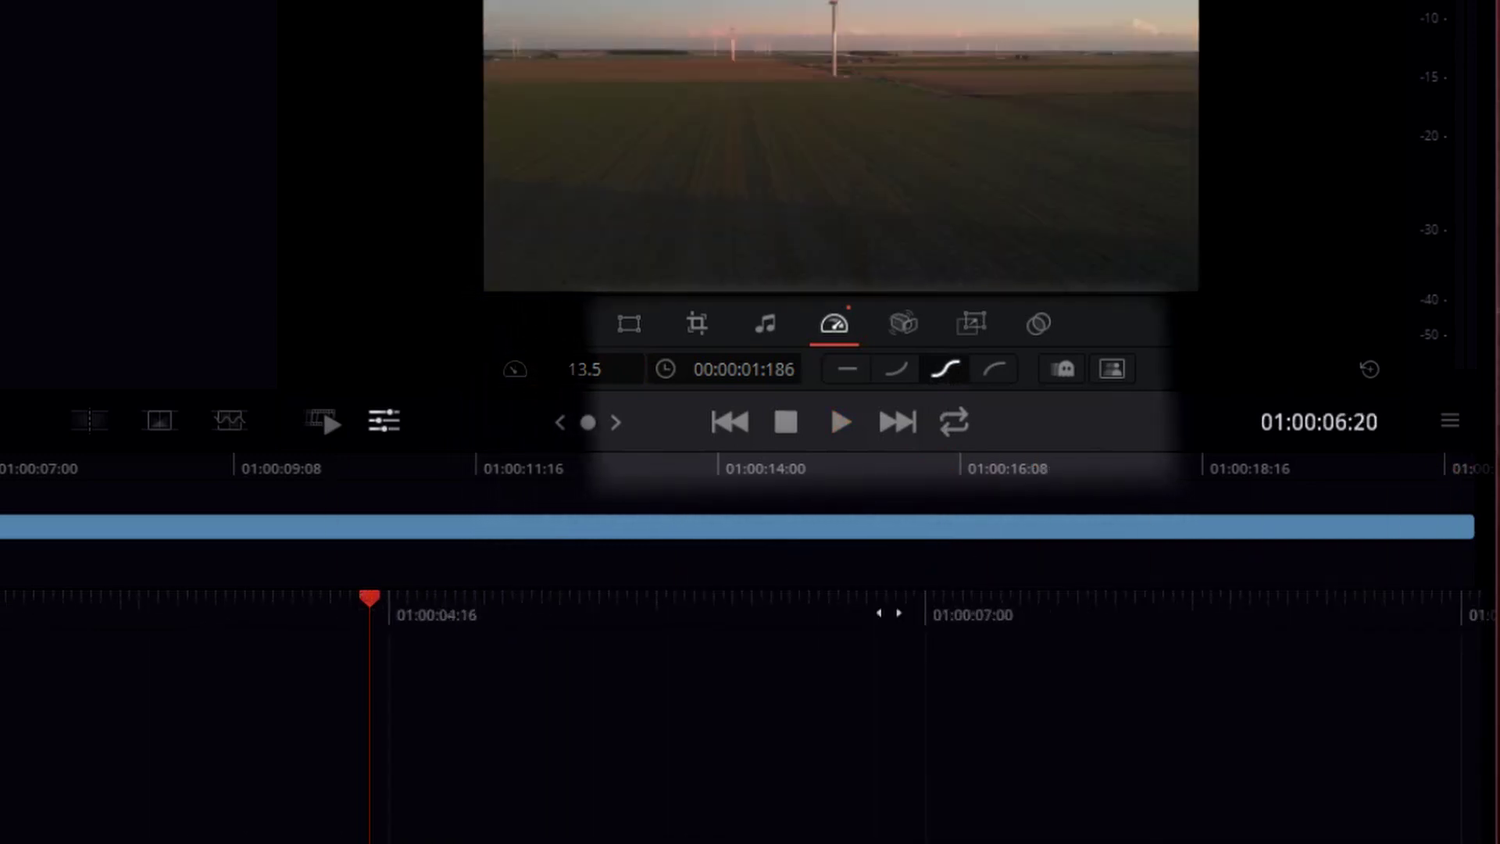
pyautogui.press('Home')
pyautogui.press('space')
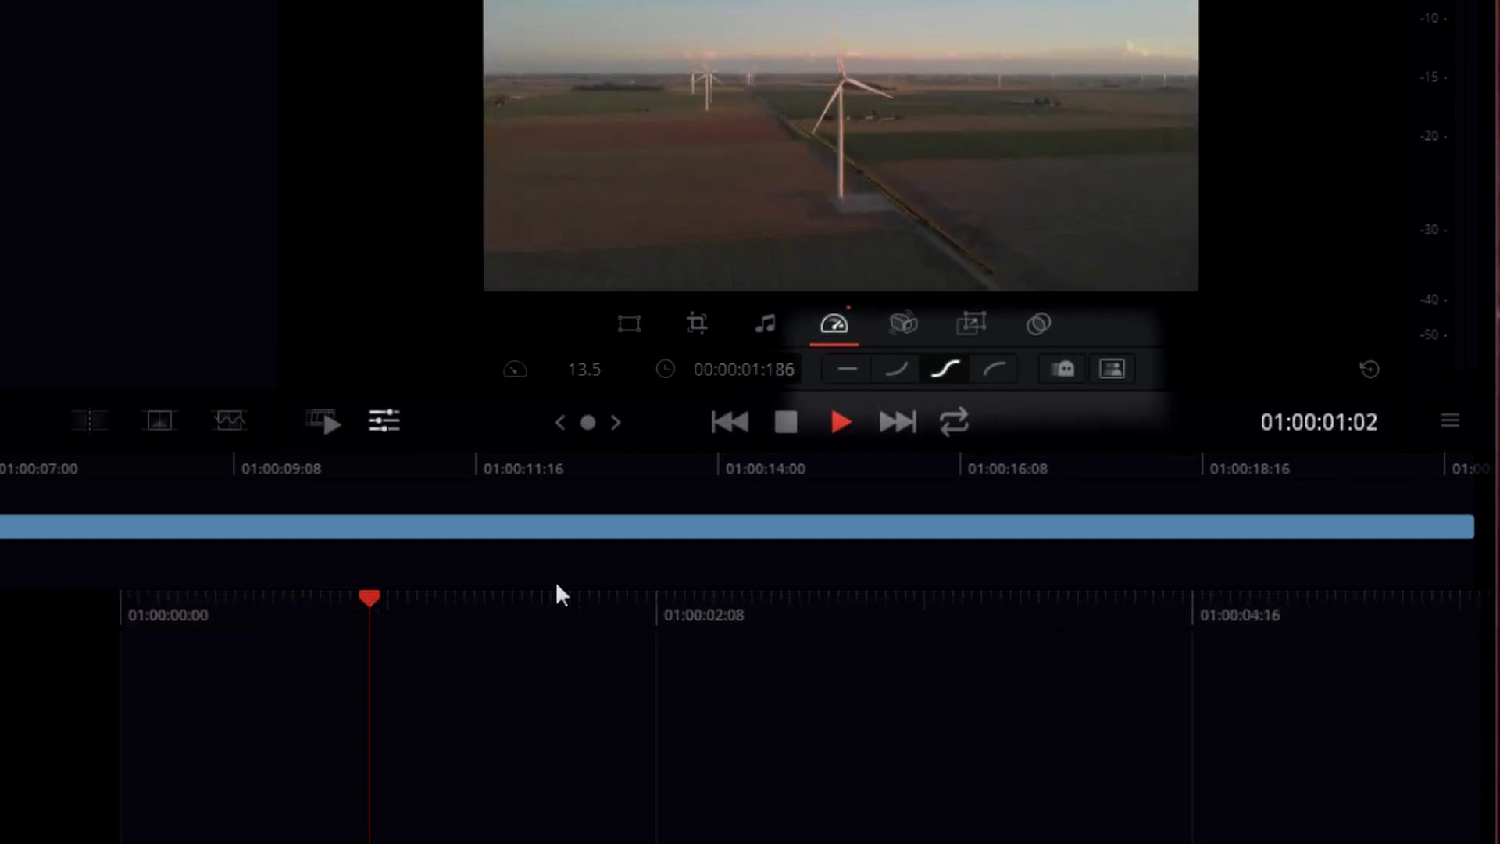
pyautogui.press('space')
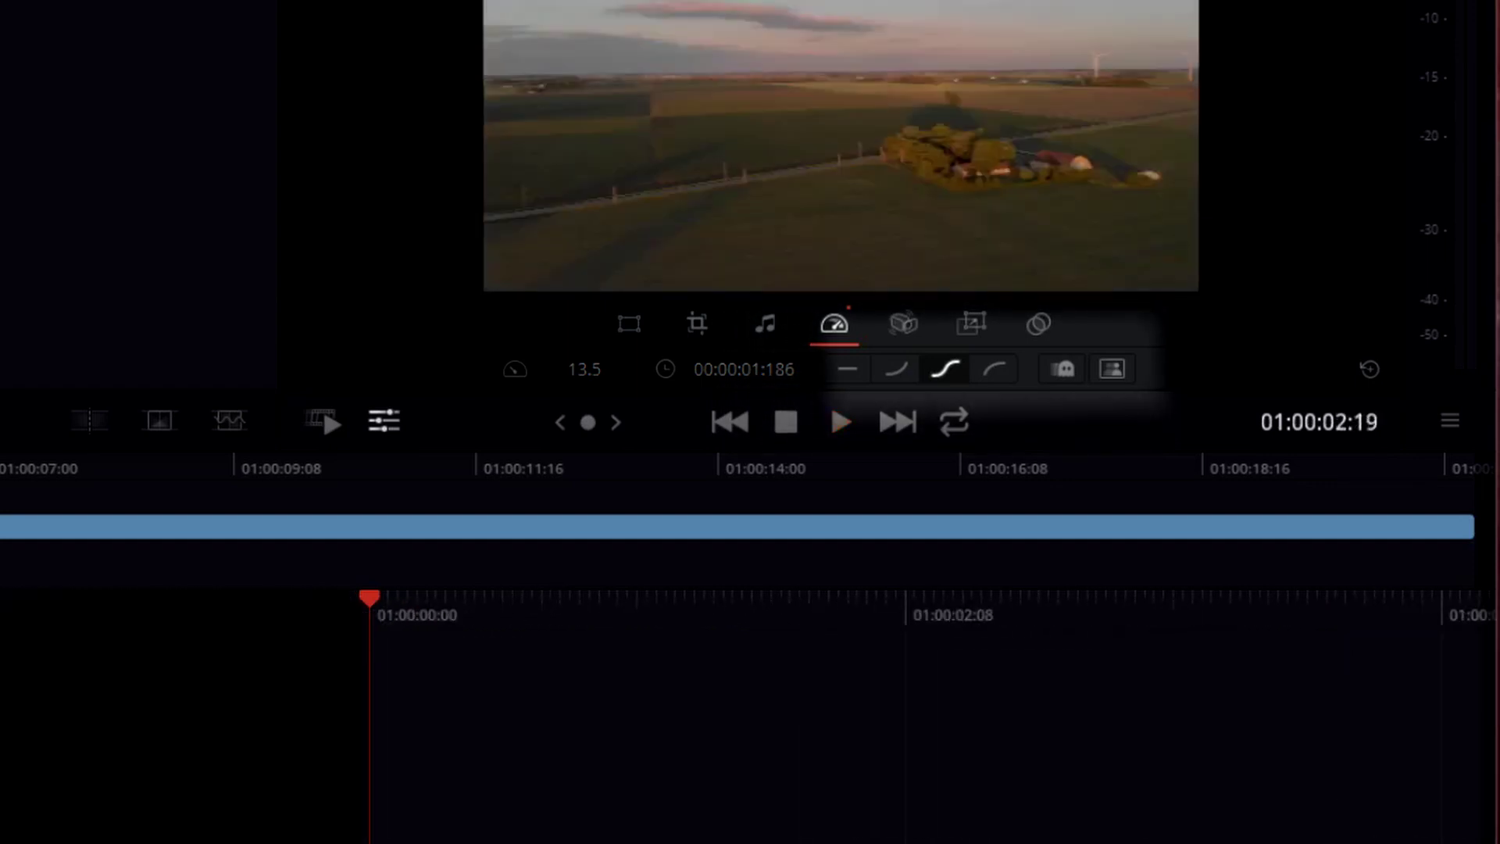
pyautogui.press('Home')
pyautogui.press('space')
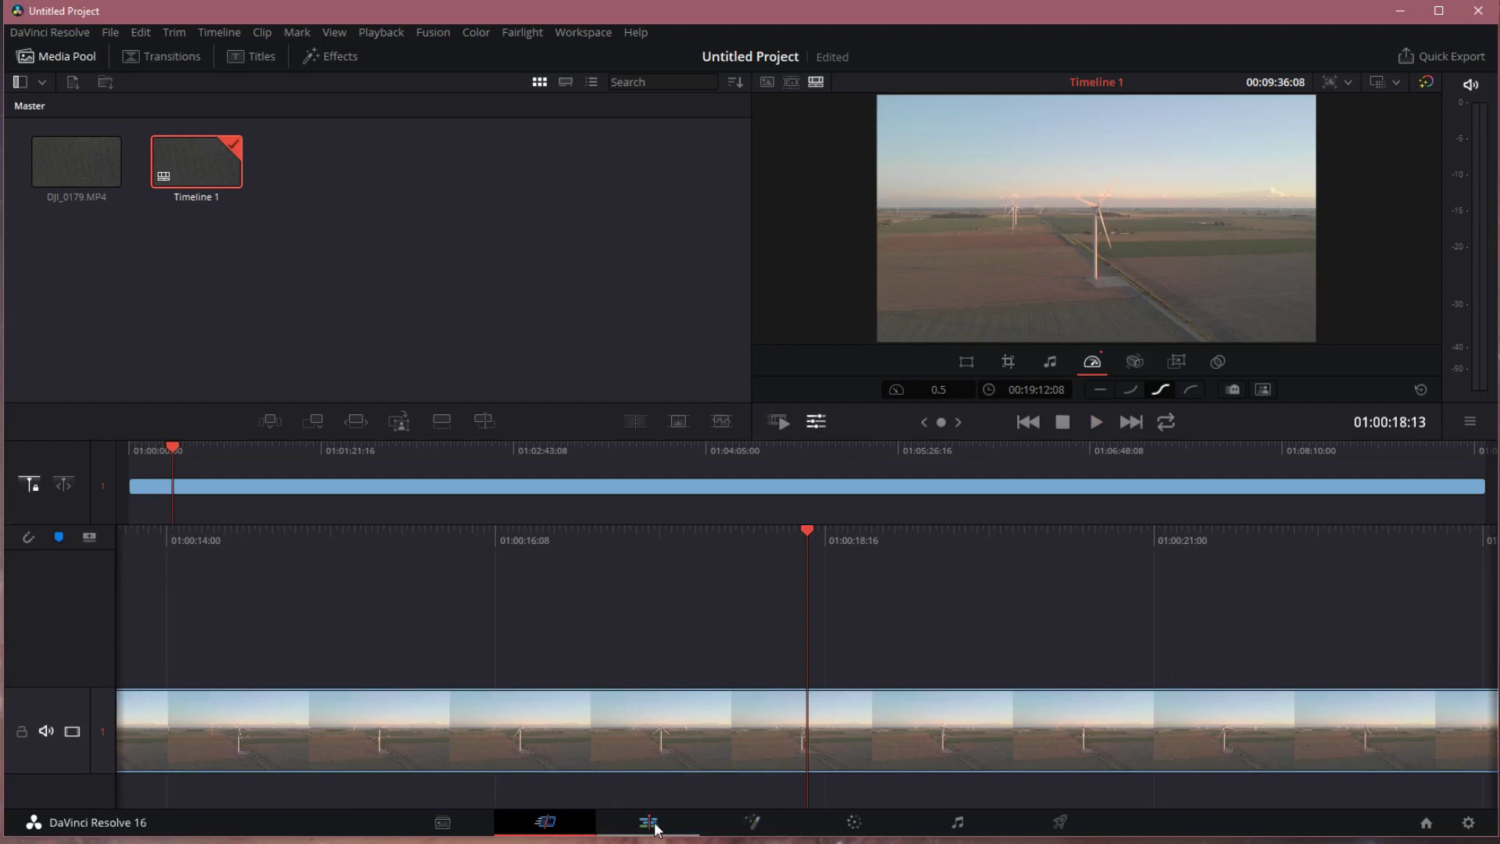
pyautogui.click(655, 826)
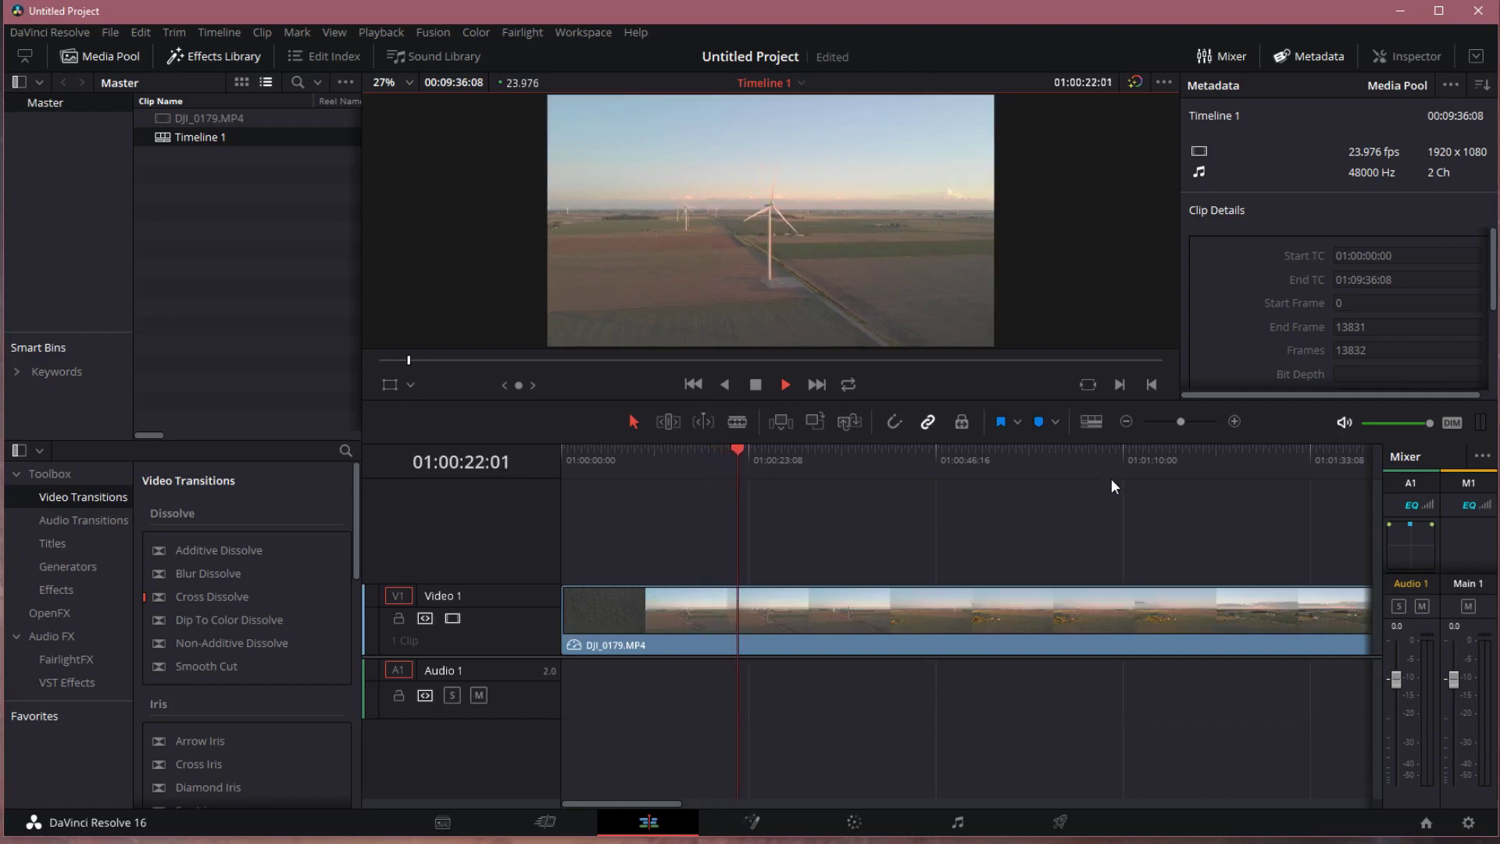
# Step: Use Change Clip Speed to set DJI_0179.MP4 back to 100%, then play it and stop
pyautogui.rightClick(809, 604)
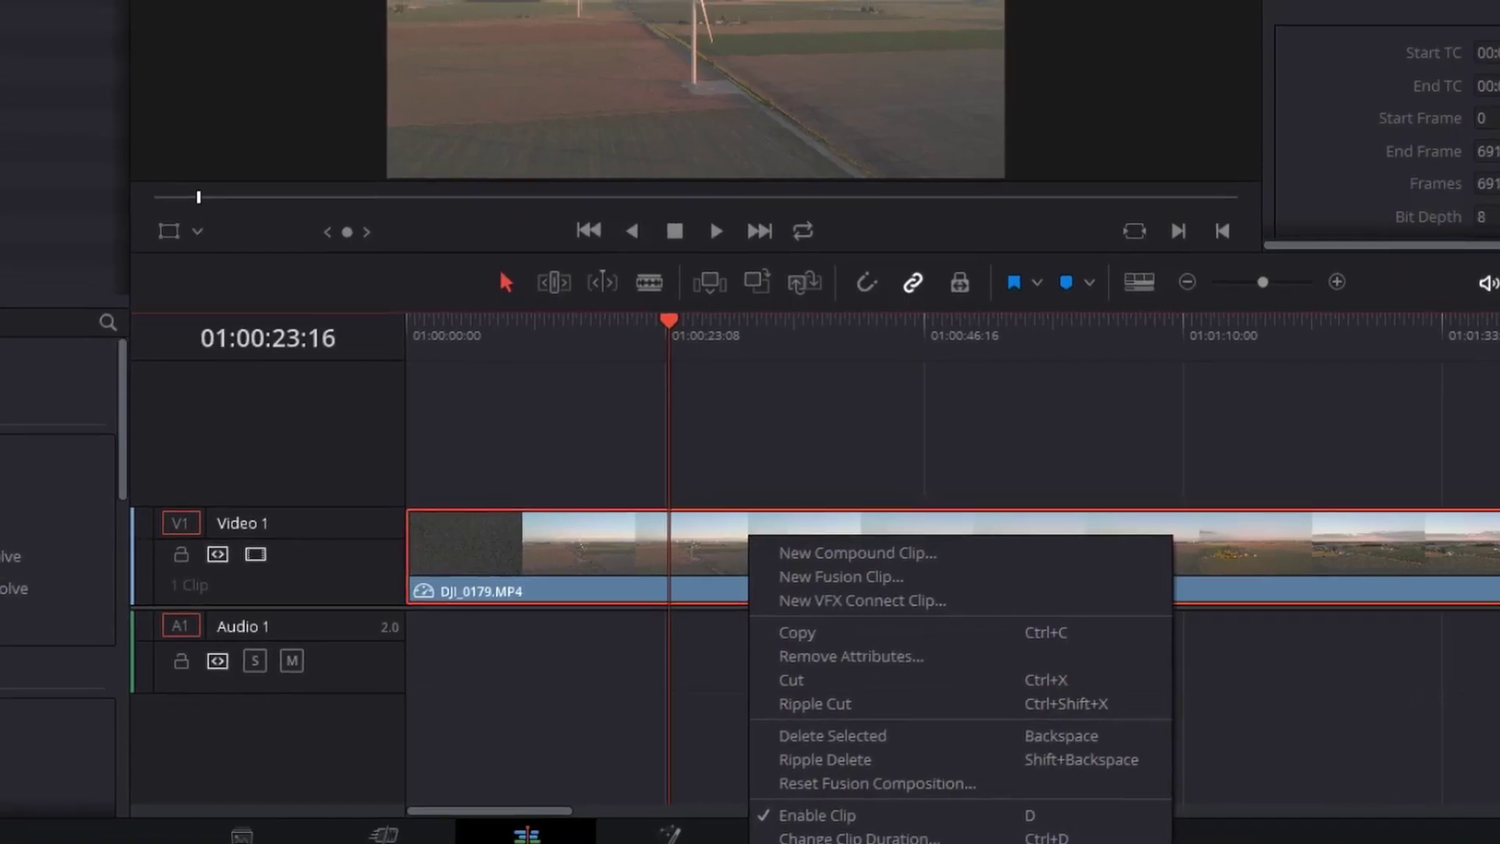
pyautogui.press('r')
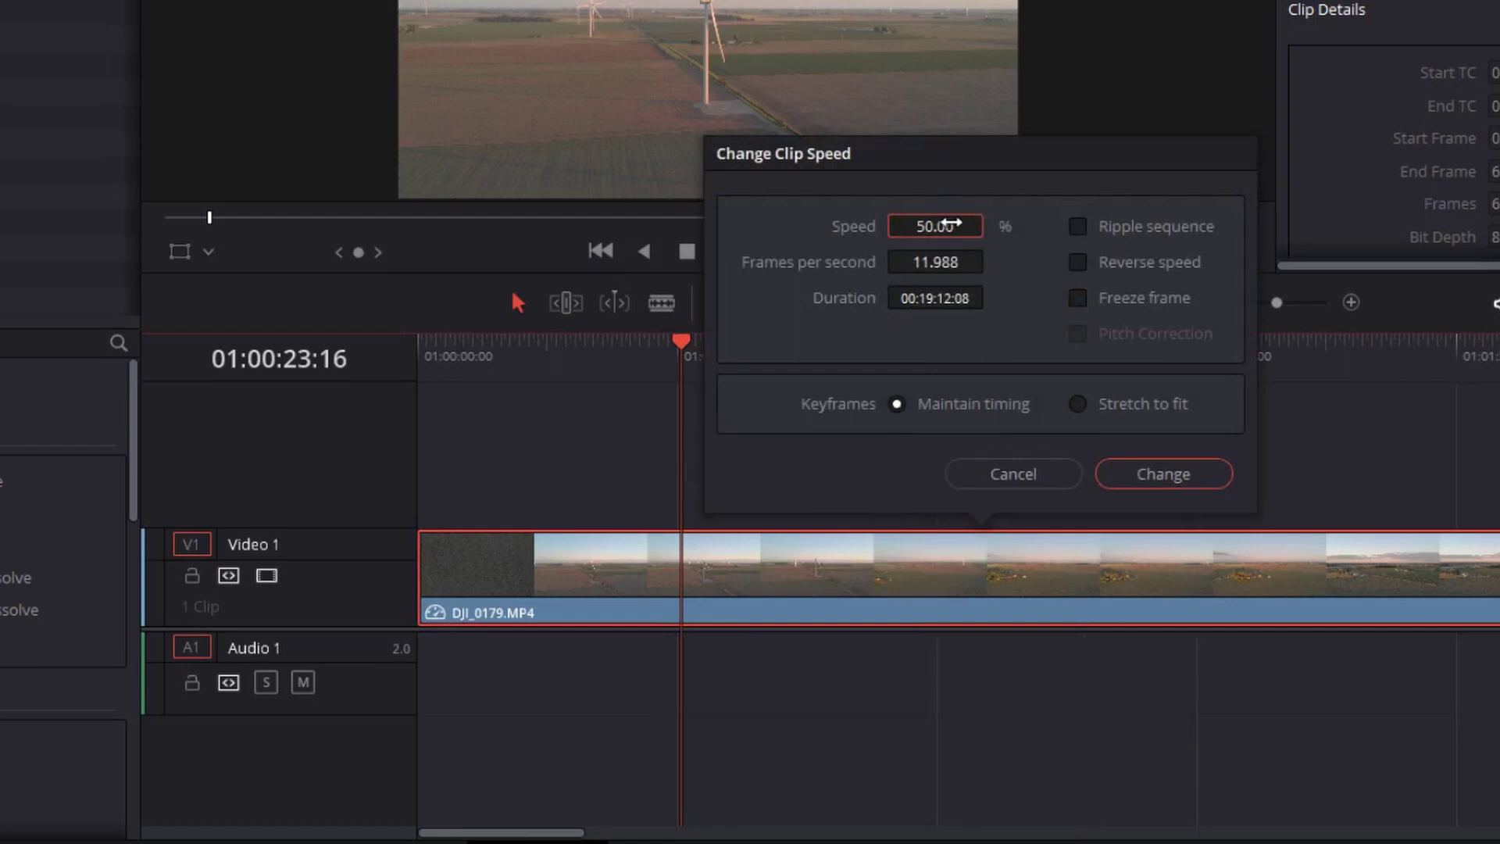
pyautogui.moveTo(947, 225); pyautogui.dragTo(977, 247)
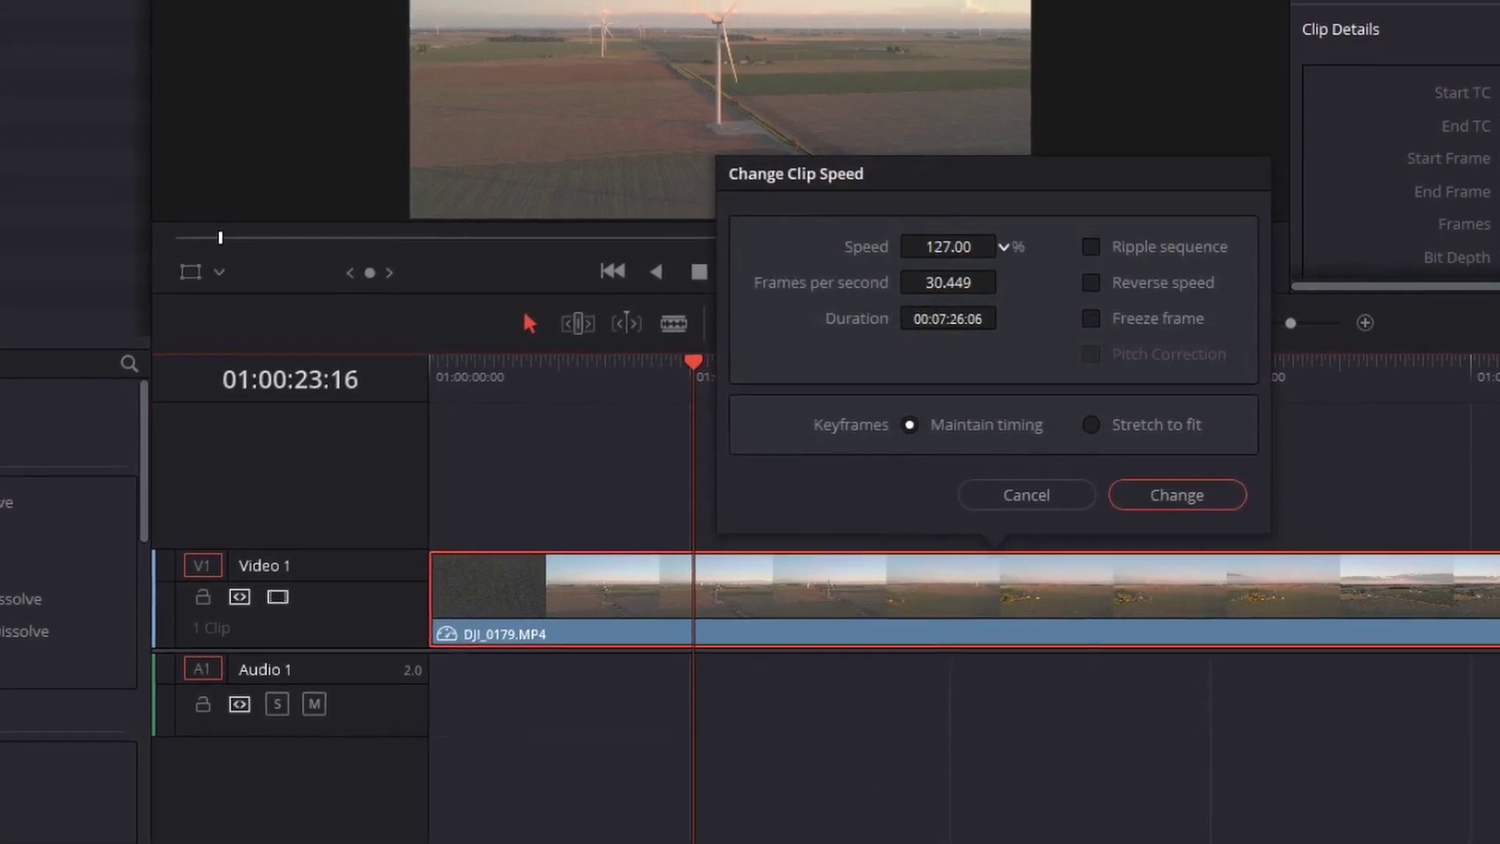
pyautogui.click(934, 247)
pyautogui.write('1:')
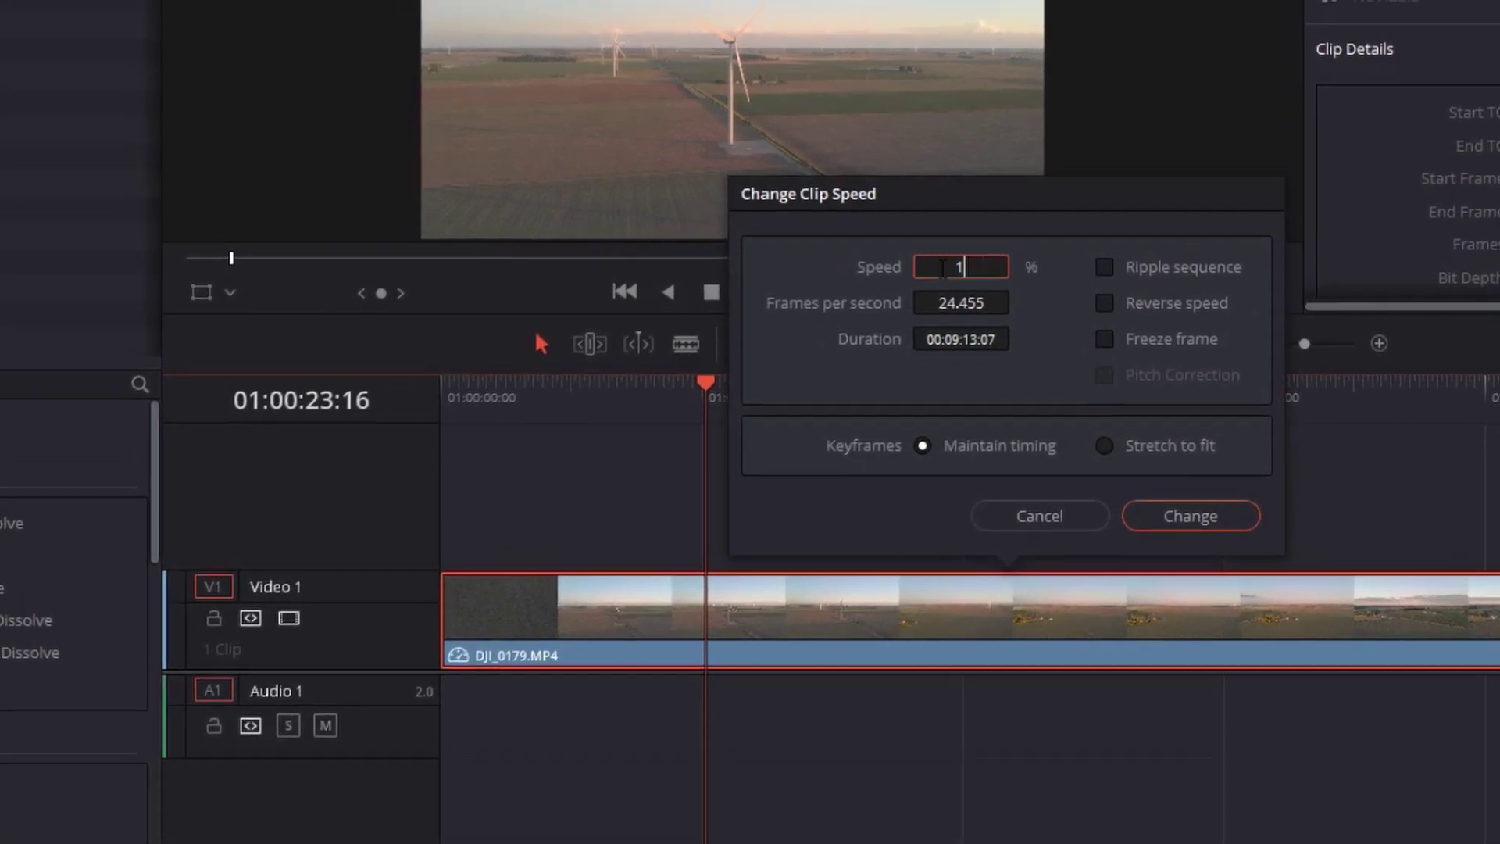
pyautogui.write('00')
pyautogui.press('Return')
pyautogui.press('space')
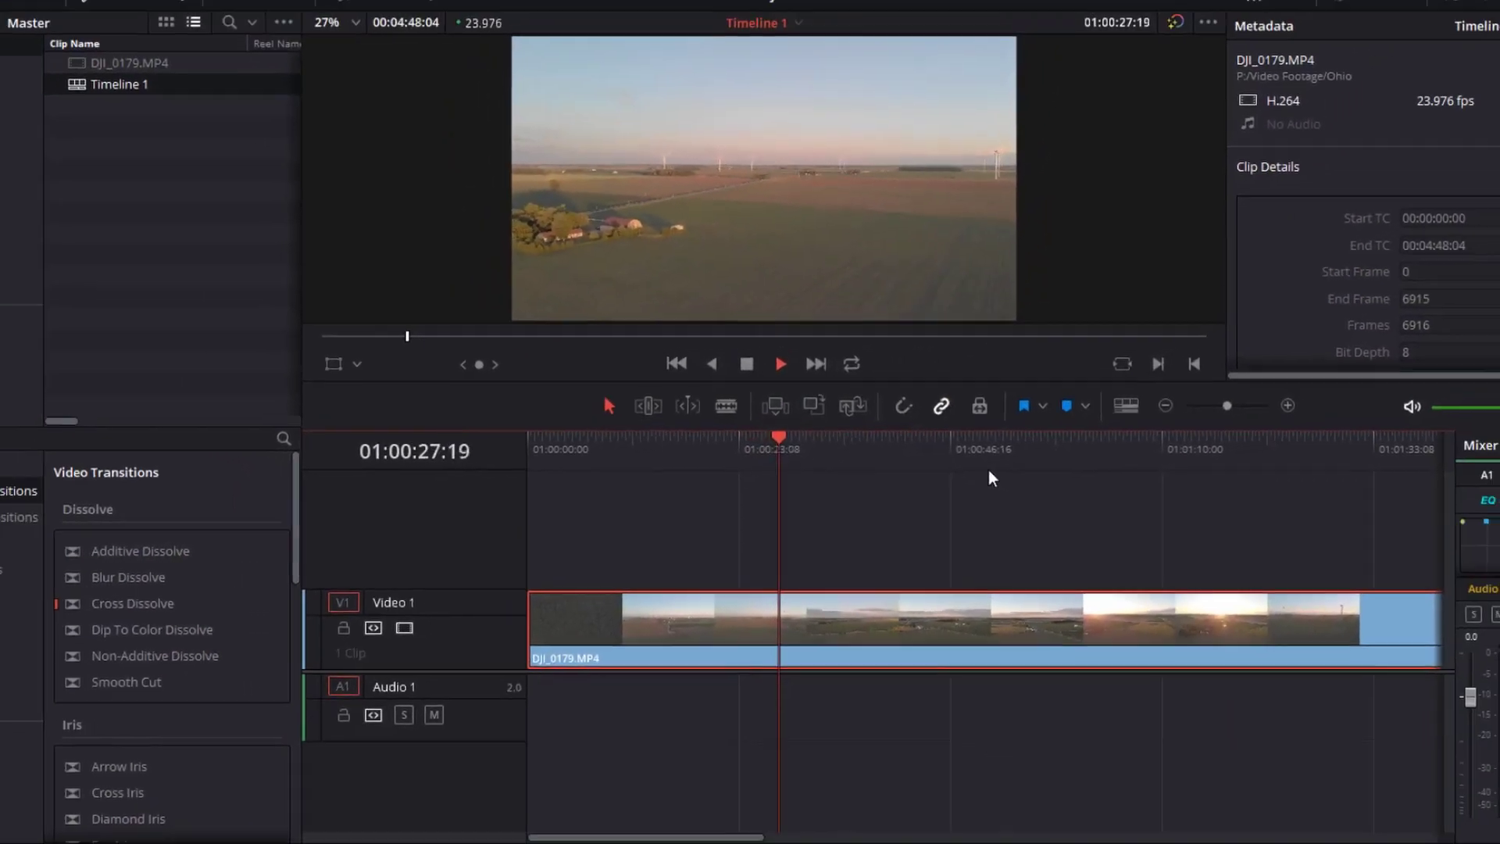
pyautogui.press('space')
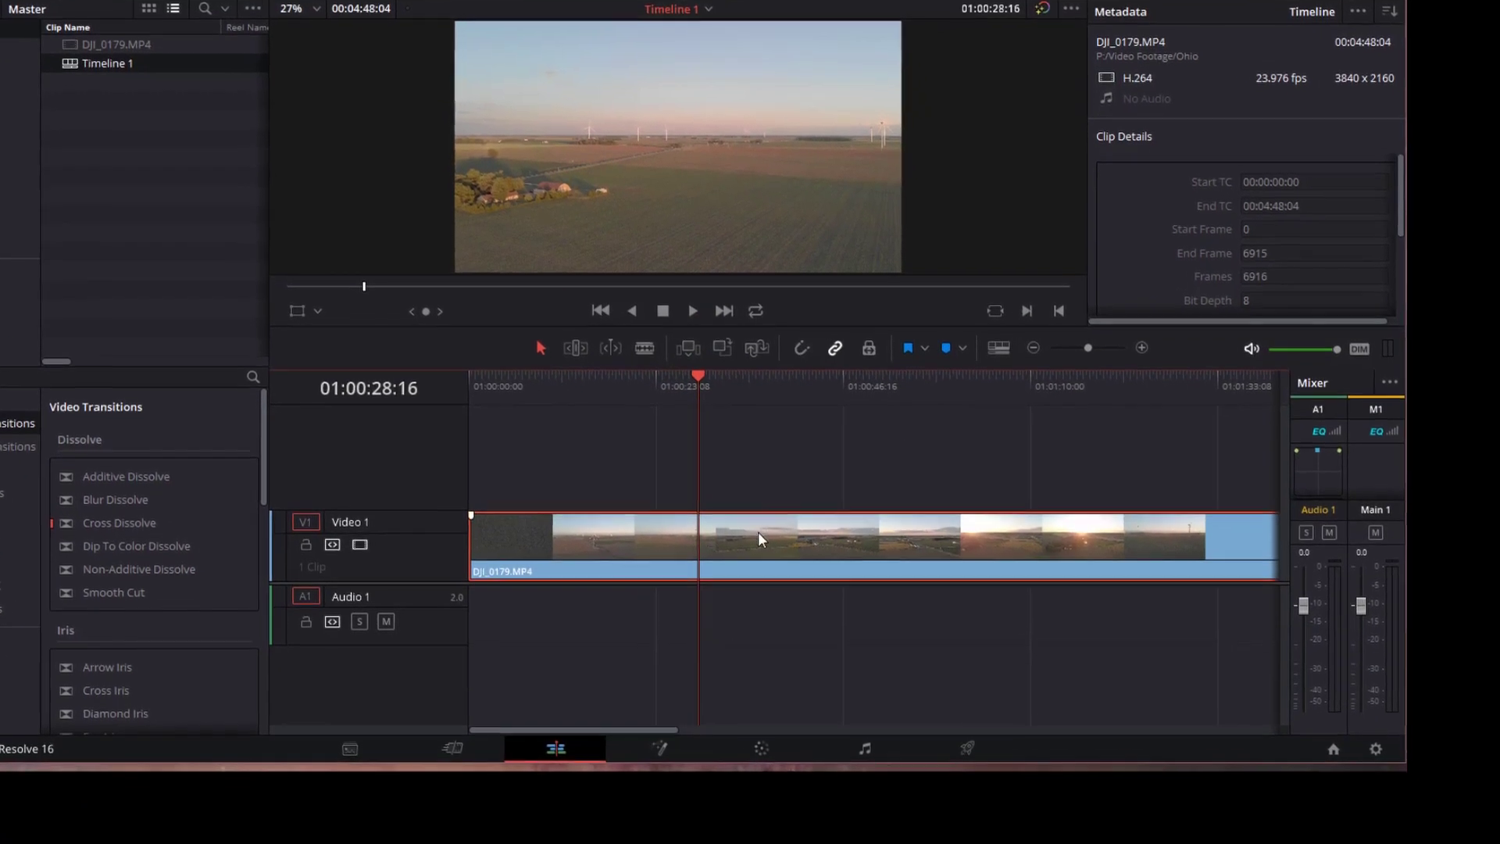
# Step: Show the retime controls, add a speed point at the playhead, and speed the first section to 146%
pyautogui.rightClick(758, 531)
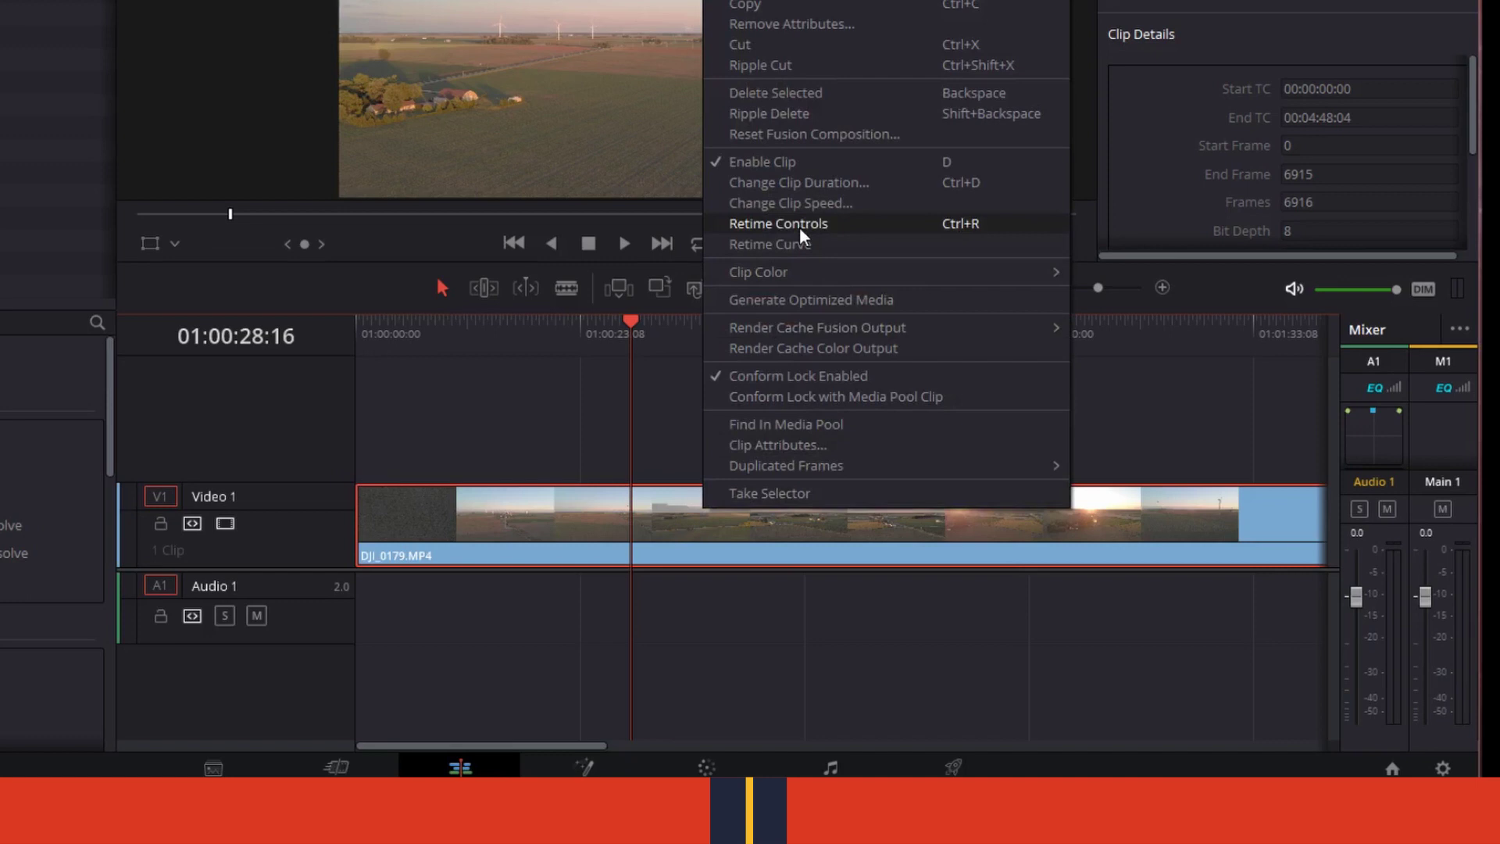
pyautogui.click(799, 226)
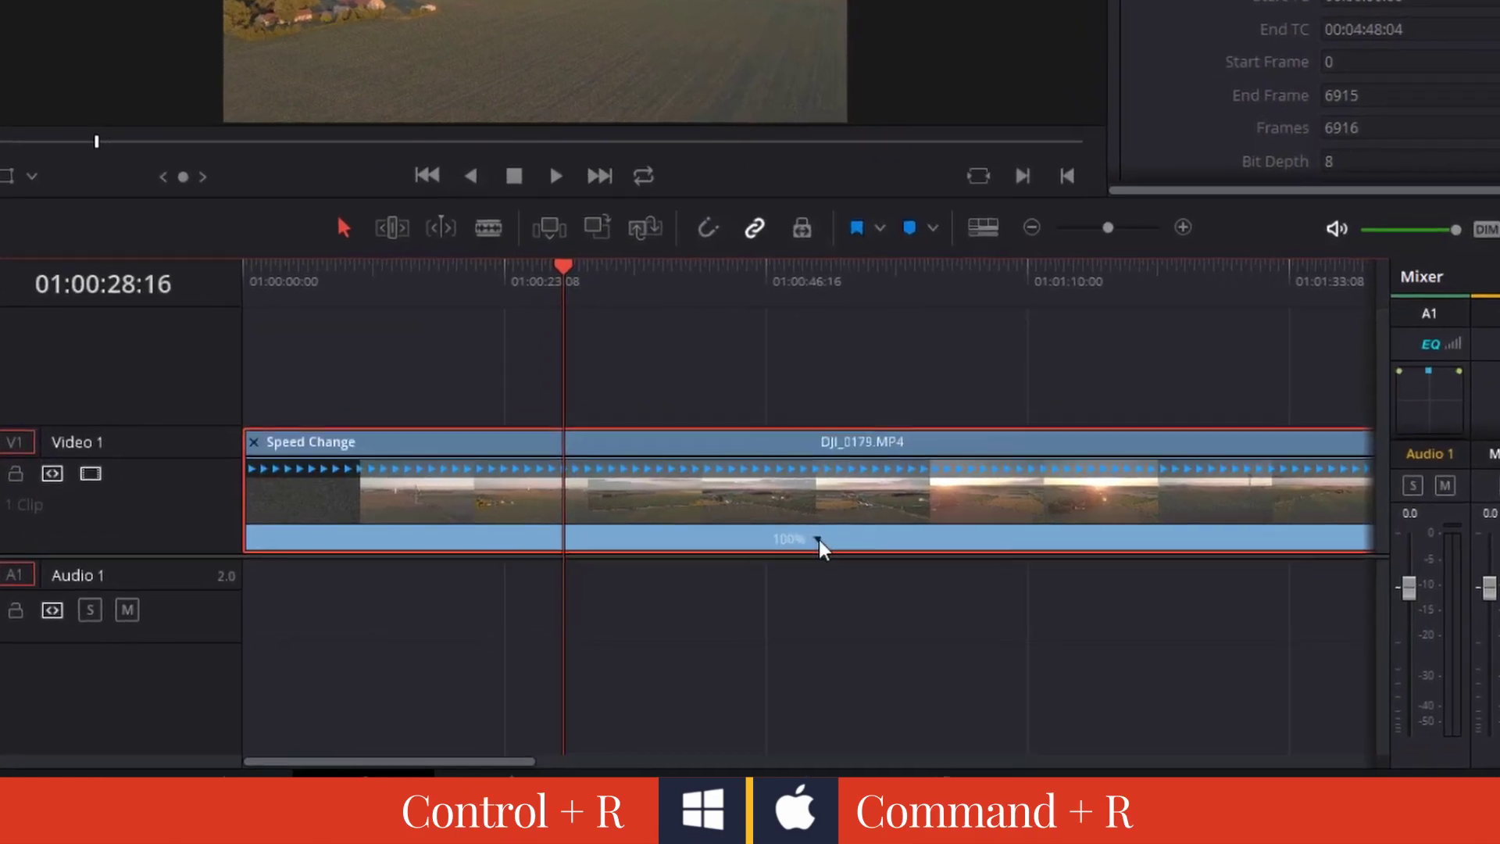
pyautogui.click(818, 540)
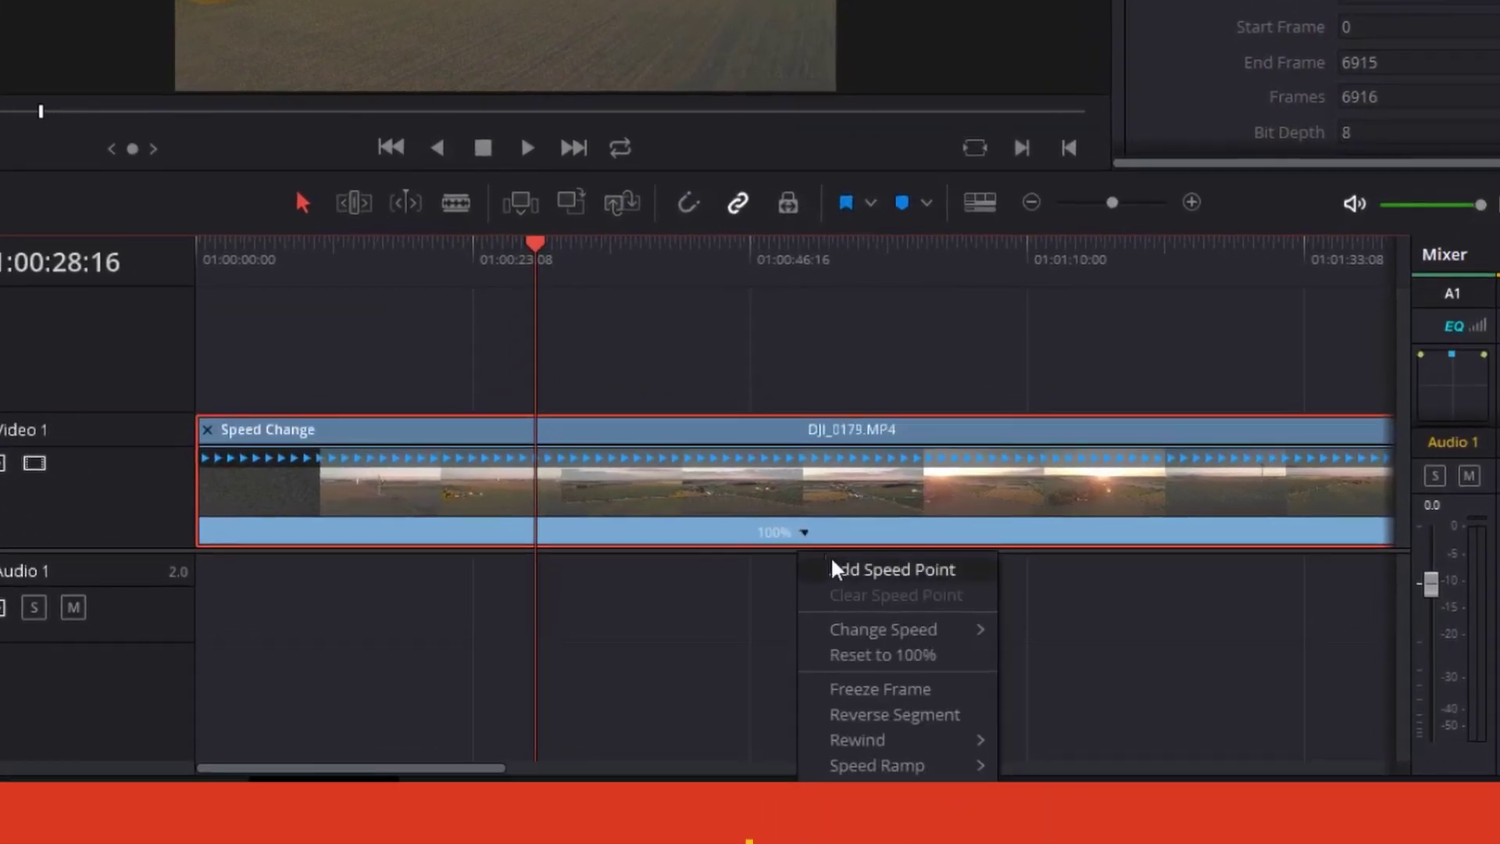
pyautogui.click(873, 570)
pyautogui.moveTo(536, 458); pyautogui.dragTo(426, 459)
pyautogui.click(326, 533)
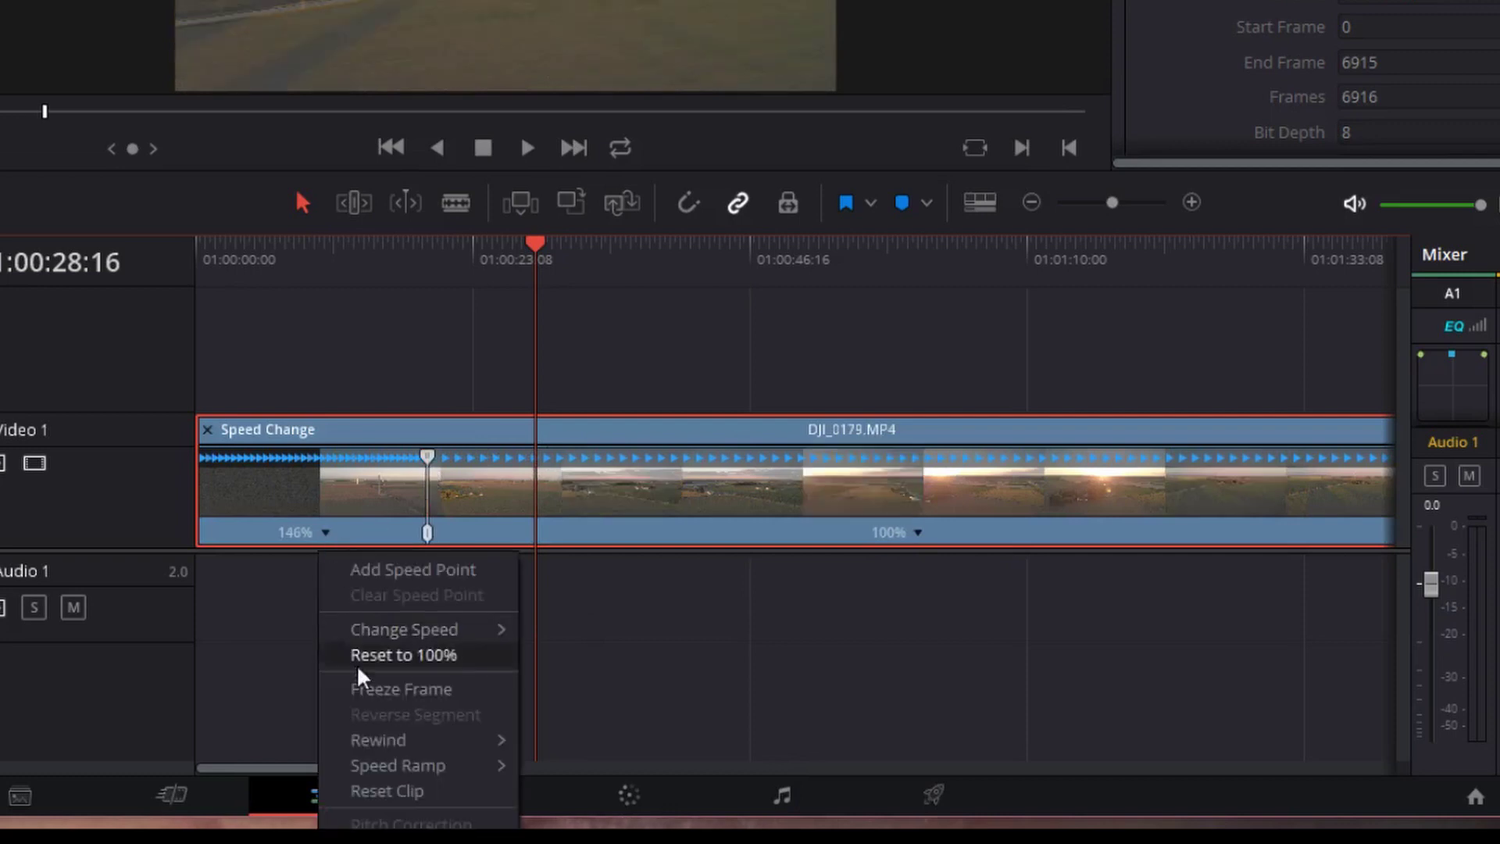
pyautogui.click(736, 547)
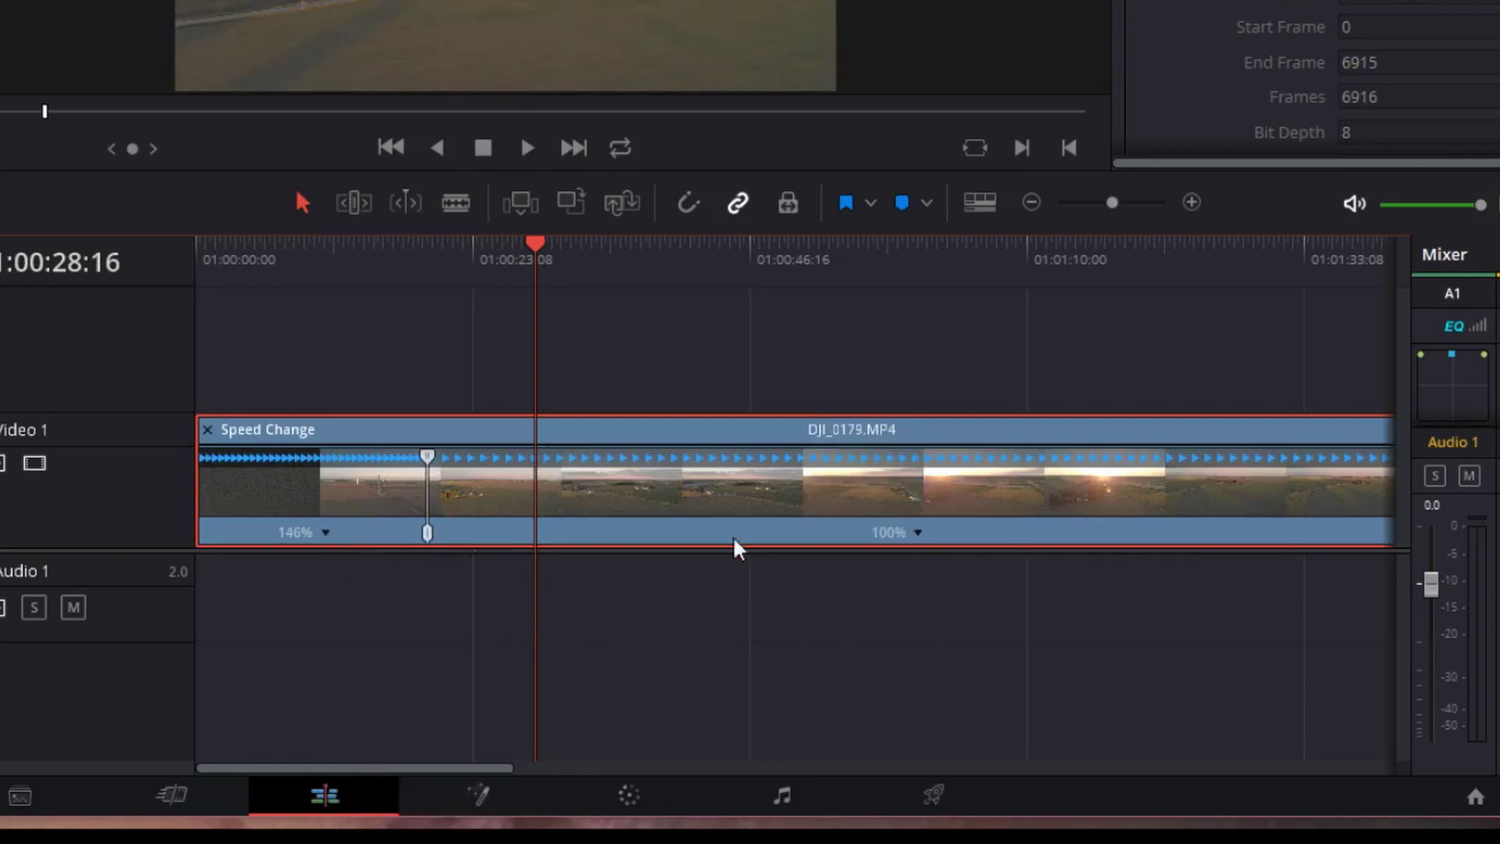
# Step: Change the later section to 150%, then reset the clip to one uniform speed section
pyautogui.click(917, 533)
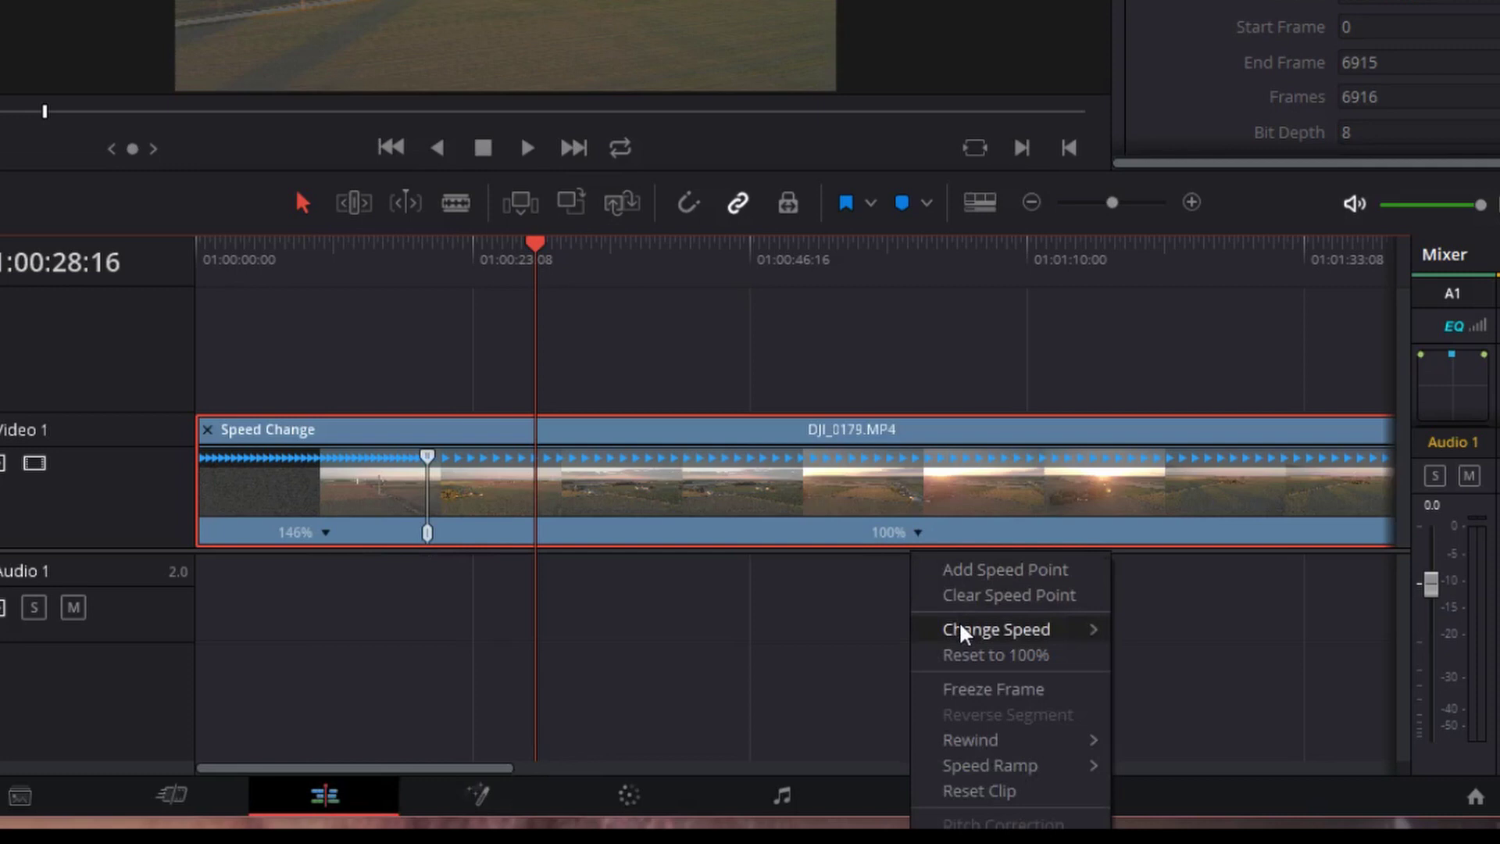
pyautogui.moveTo(965, 633)
pyautogui.click(1156, 805)
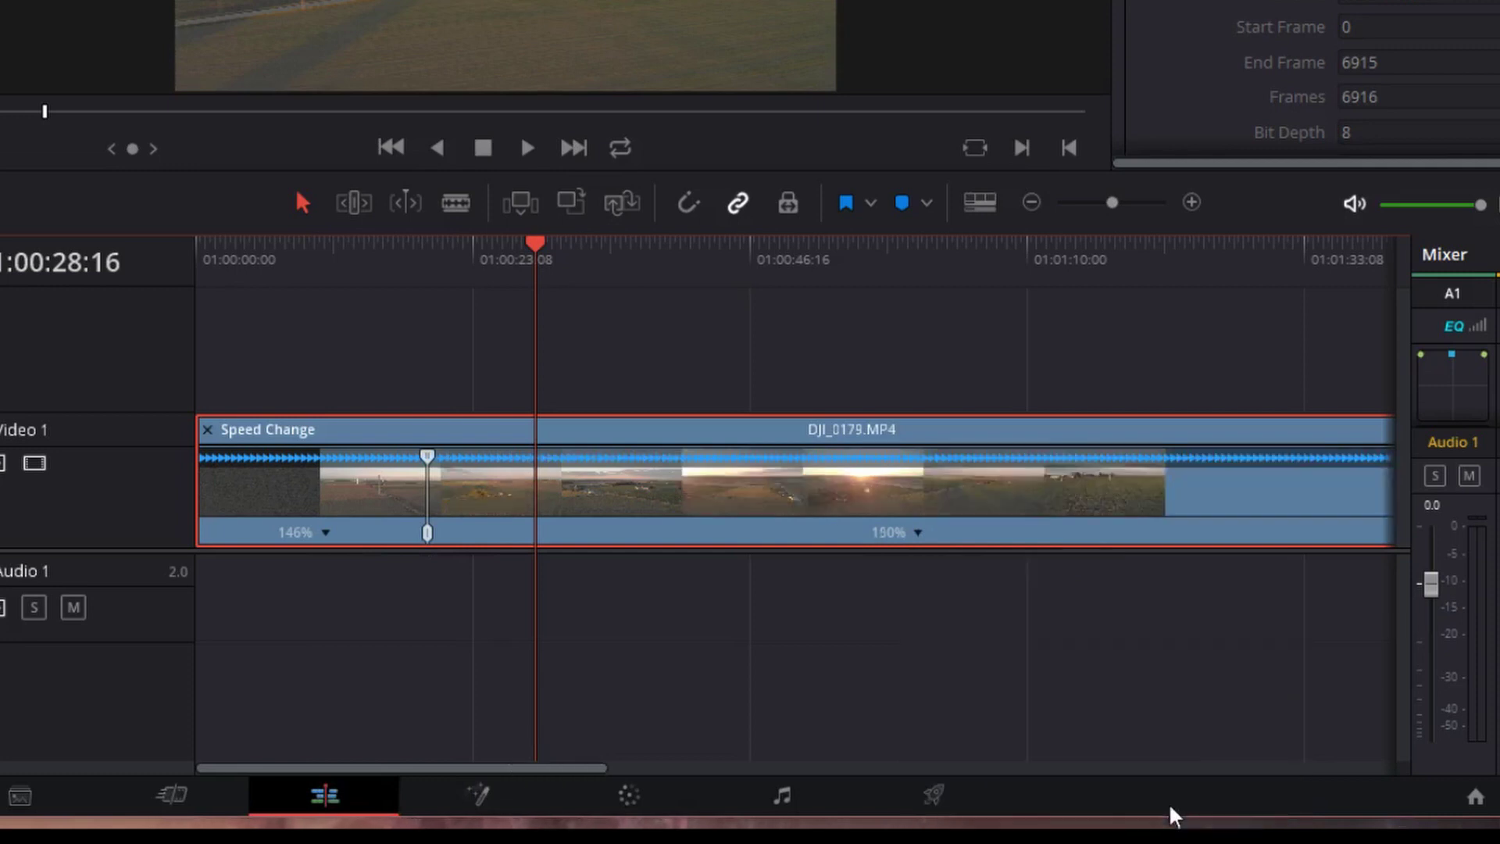
pyautogui.click(328, 531)
pyautogui.moveTo(364, 623)
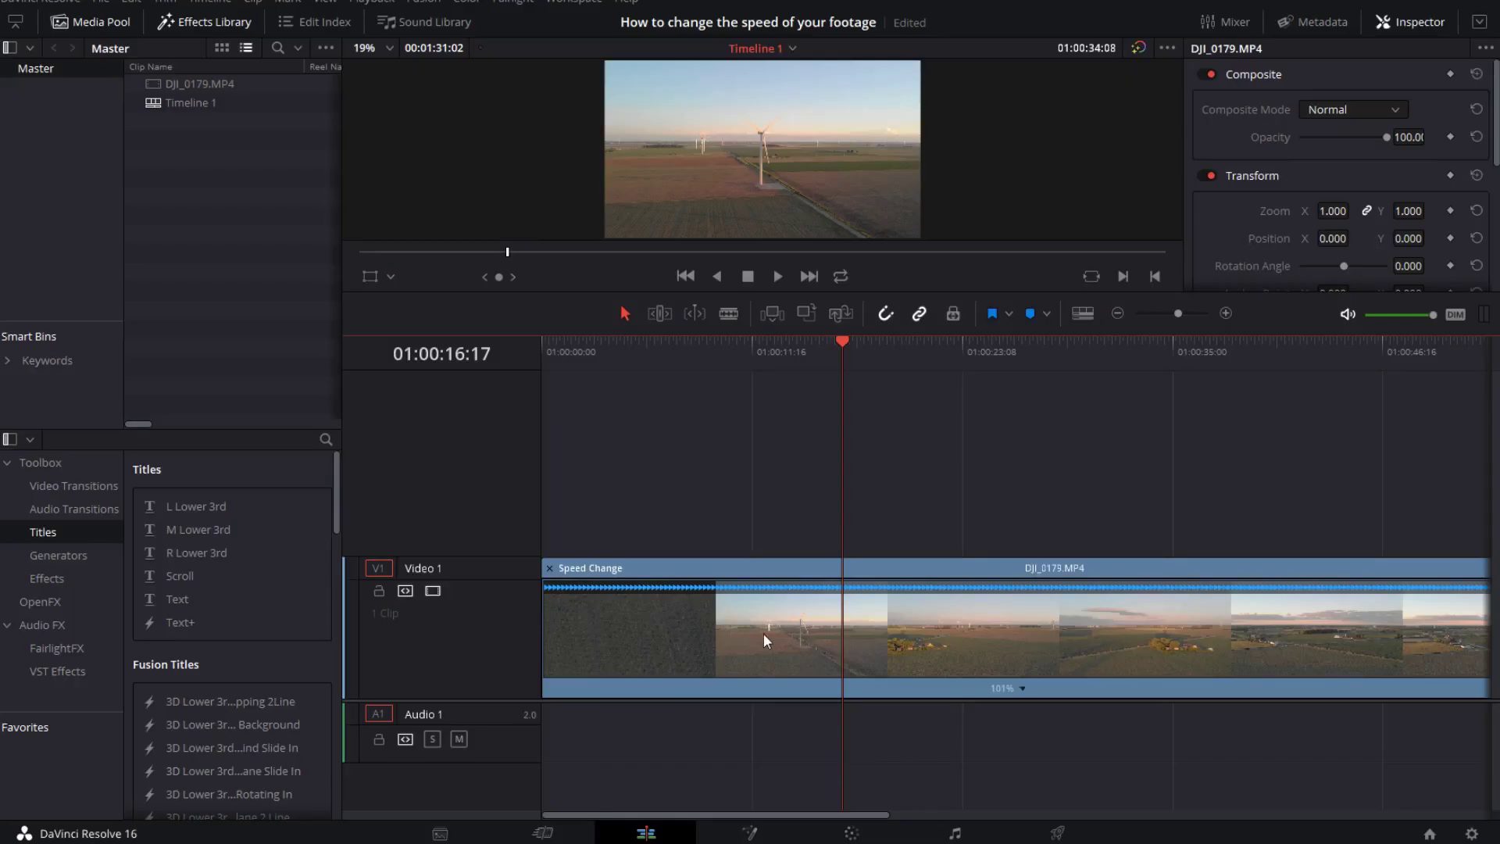
# Step: Open the Retime Curve editor under DJI_0179.MP4 and open its curve-selection dropdown
pyautogui.rightClick(766, 632)
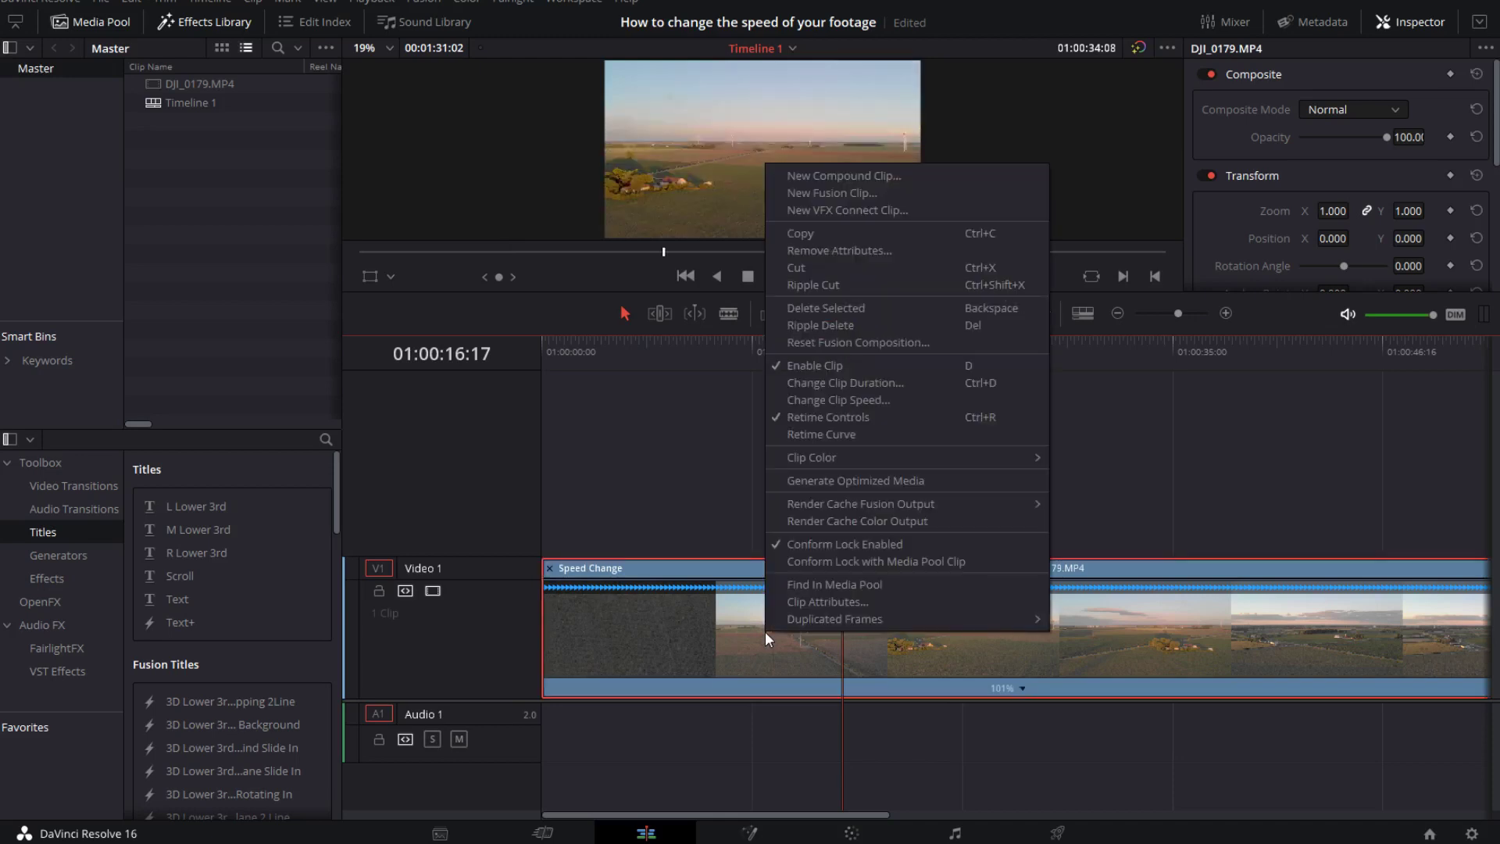
pyautogui.click(842, 433)
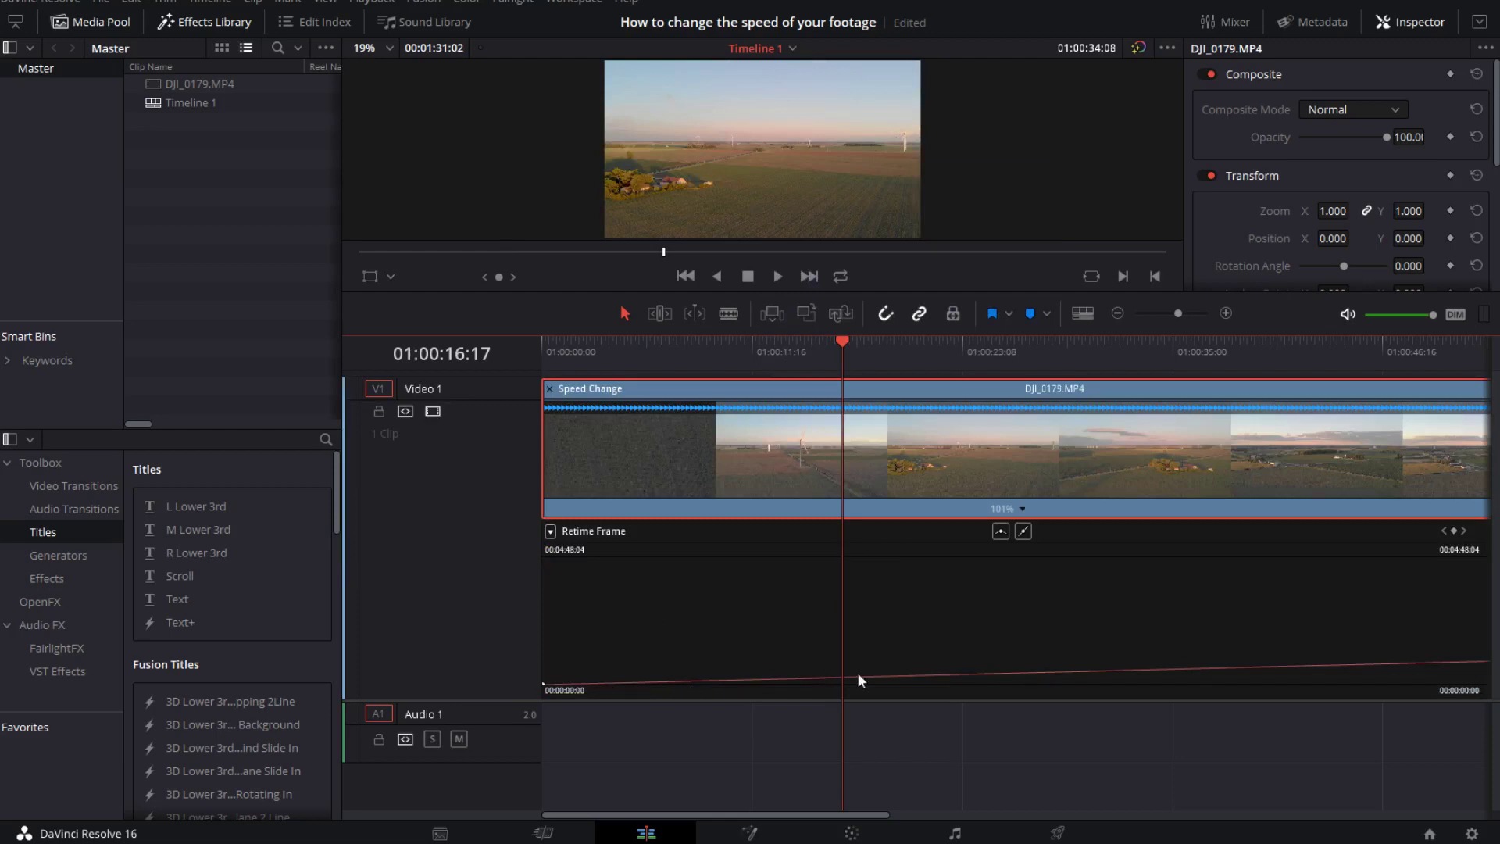
pyautogui.click(549, 530)
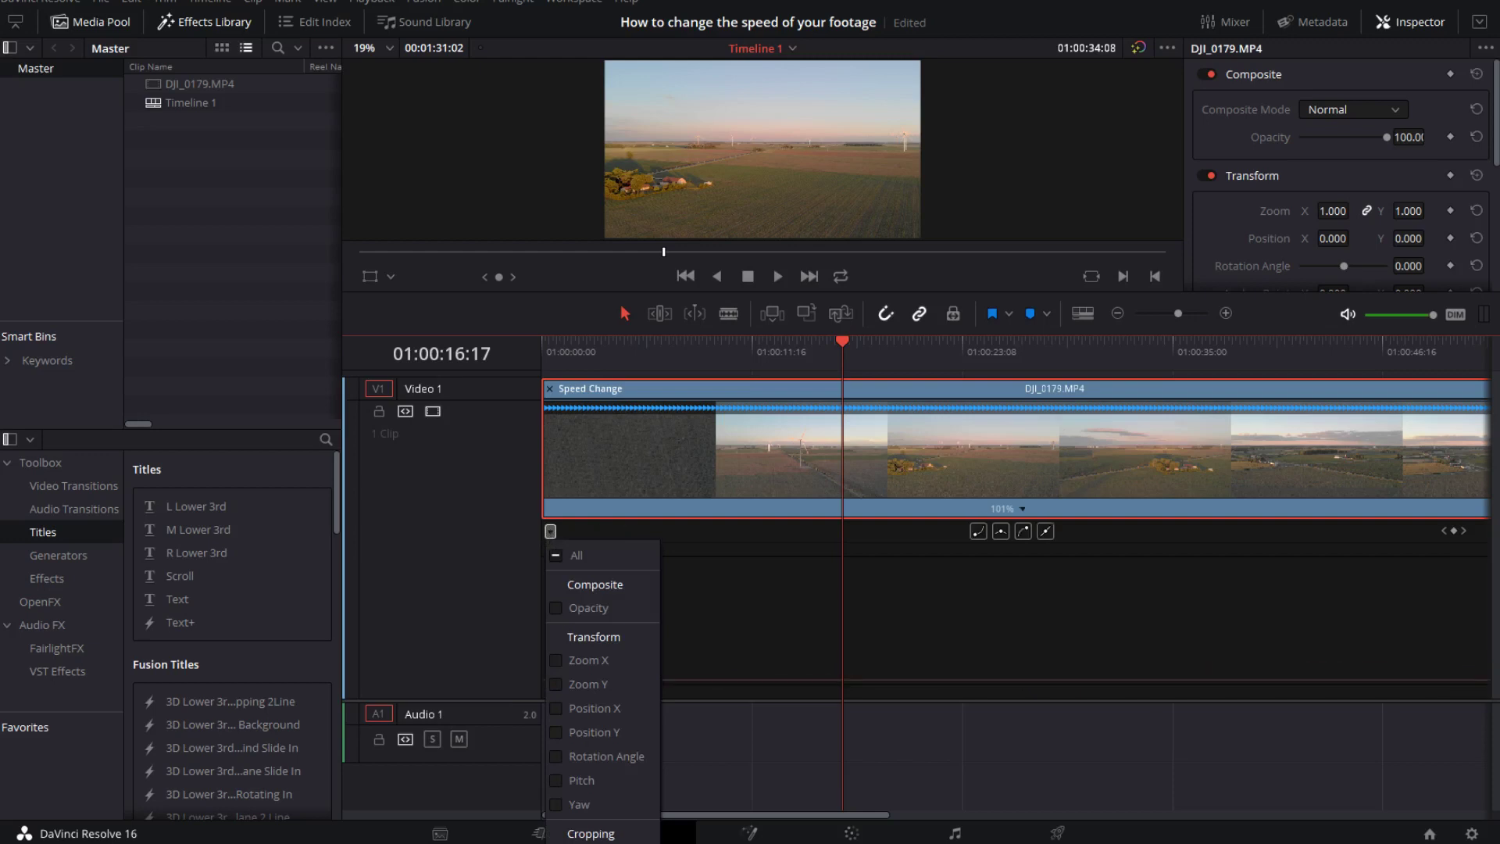
# Step: Display the Retime Speed curve and drag it until the whole clip runs at 142%
pyautogui.click(954, 585)
pyautogui.click(747, 681)
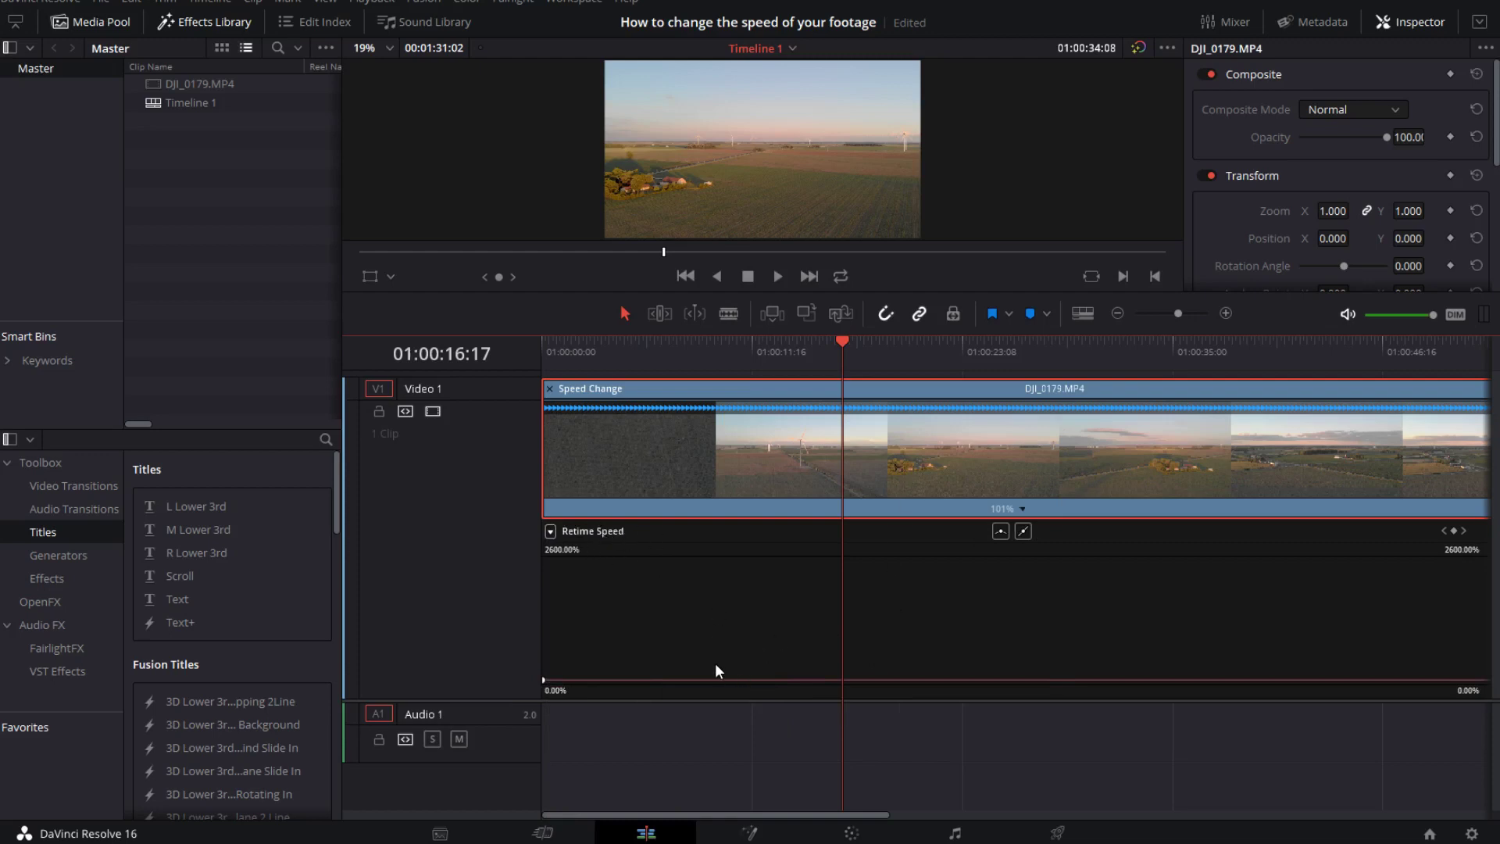
pyautogui.moveTo(716, 679); pyautogui.dragTo(695, 534)
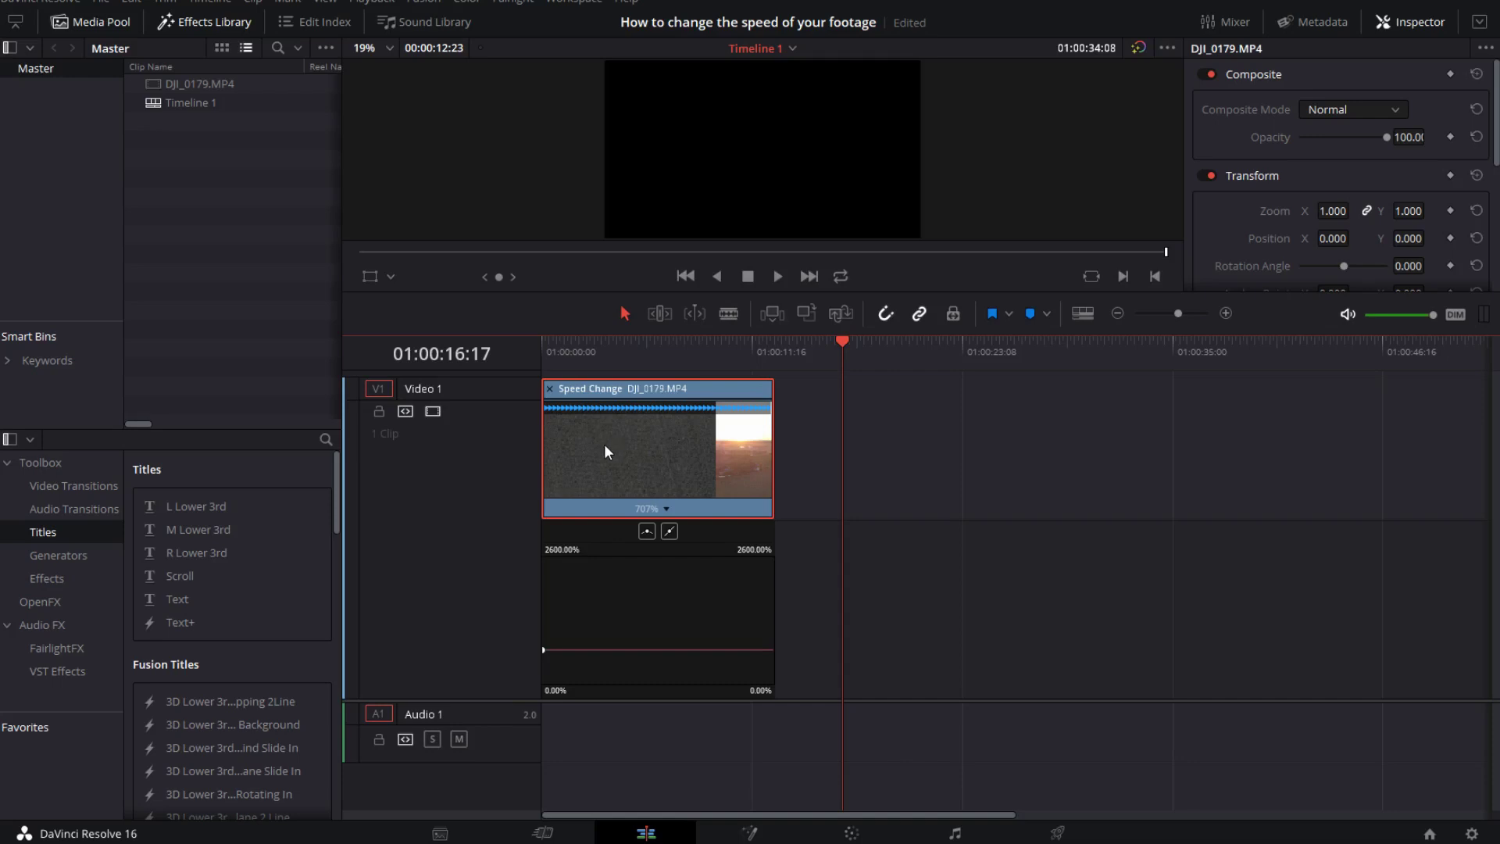
pyautogui.moveTo(667, 652); pyautogui.dragTo(753, 704)
pyautogui.moveTo(753, 670)
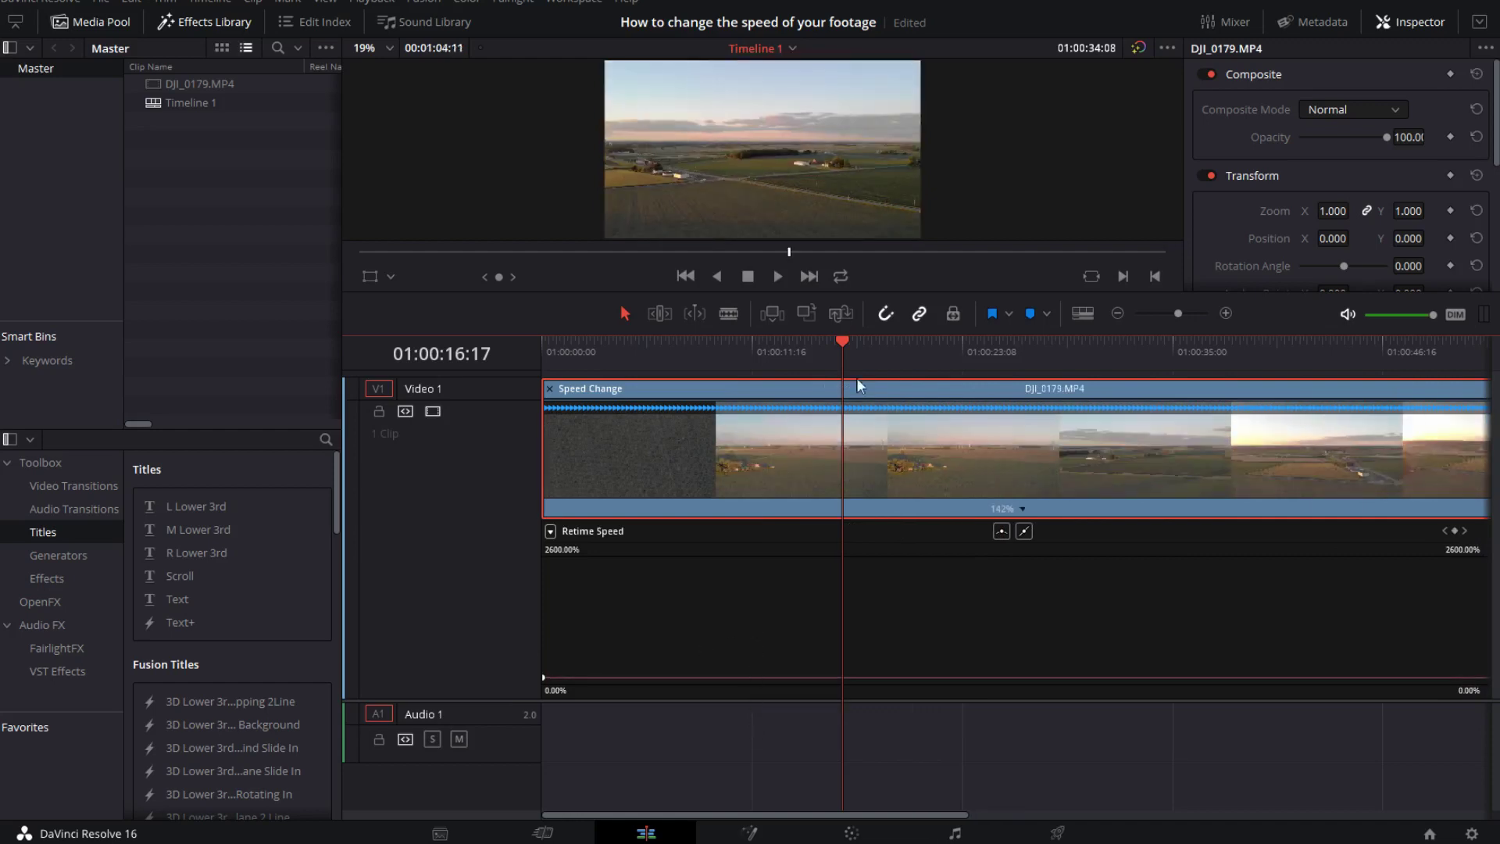
# Step: Add a speed point at 01:00:06:00 and raise the section after it to 880%
pyautogui.moveTo(842, 342); pyautogui.dragTo(649, 352)
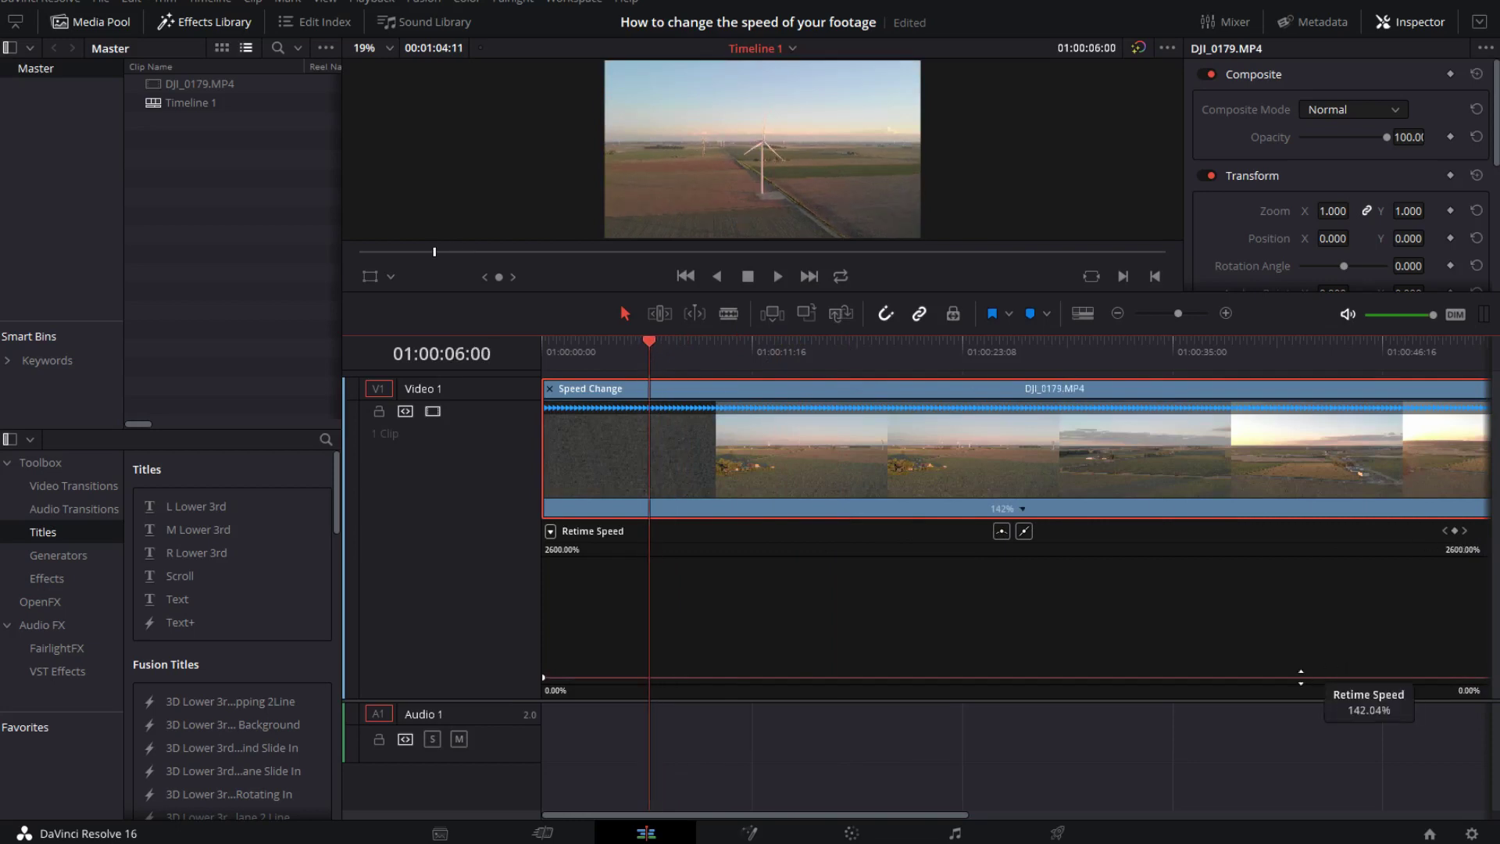
pyautogui.click(1454, 531)
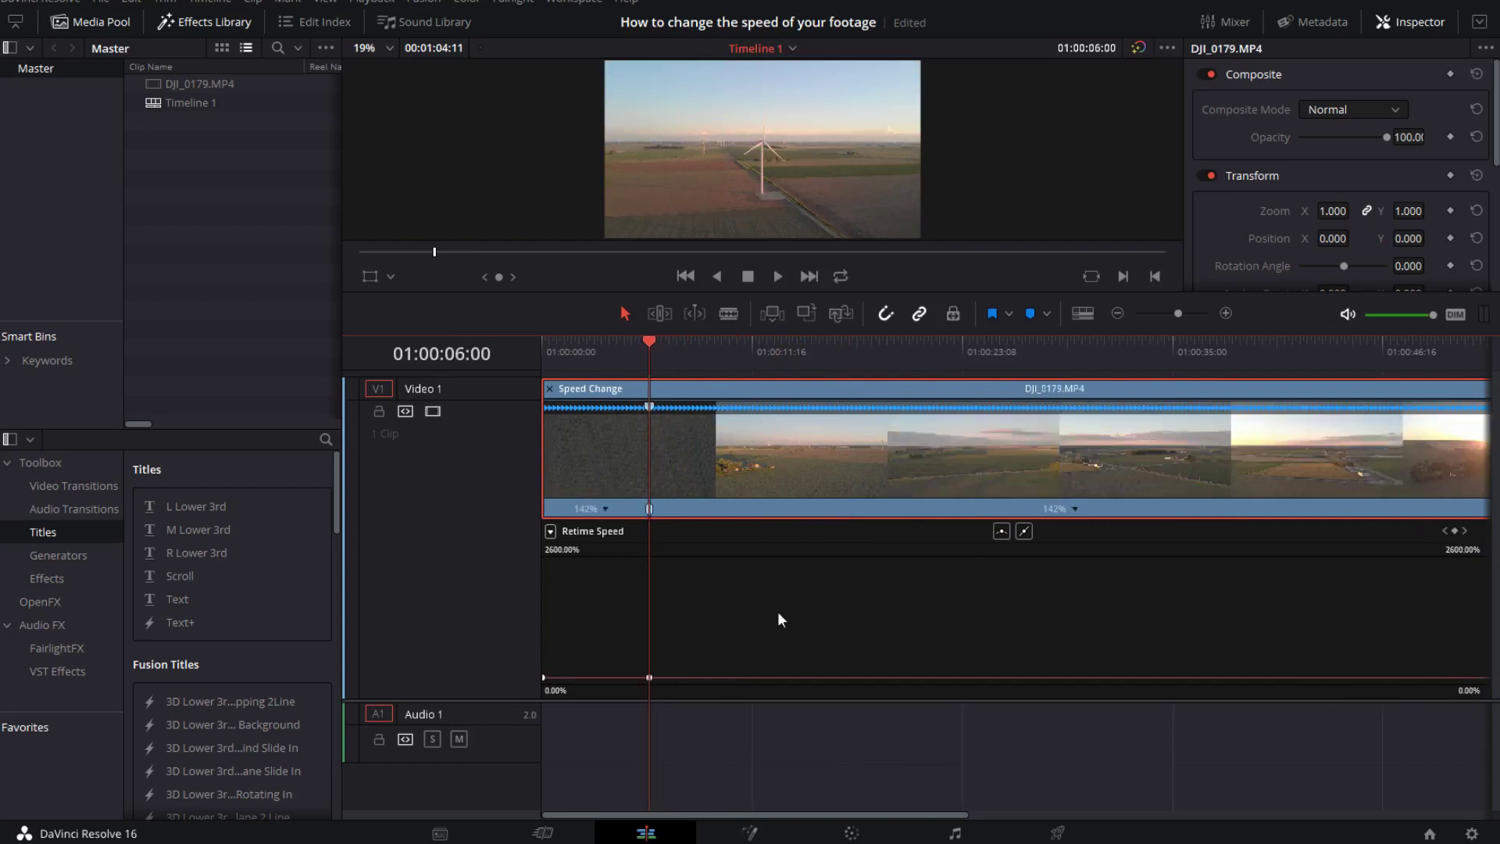
pyautogui.moveTo(648, 679)
pyautogui.moveTo(651, 341); pyautogui.dragTo(765, 344)
pyautogui.moveTo(655, 678)
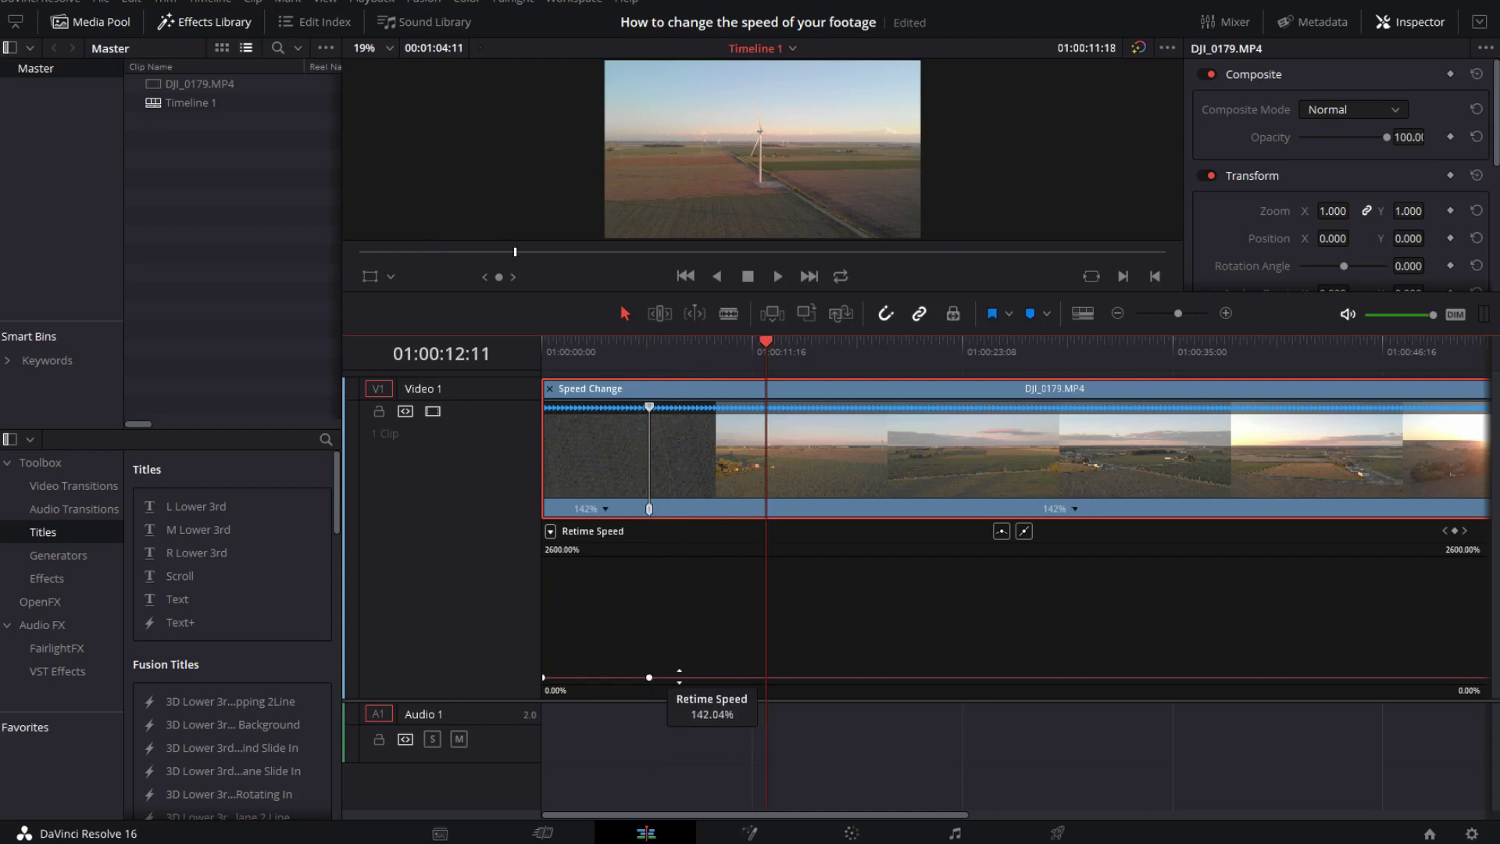
pyautogui.moveTo(677, 677); pyautogui.dragTo(682, 642)
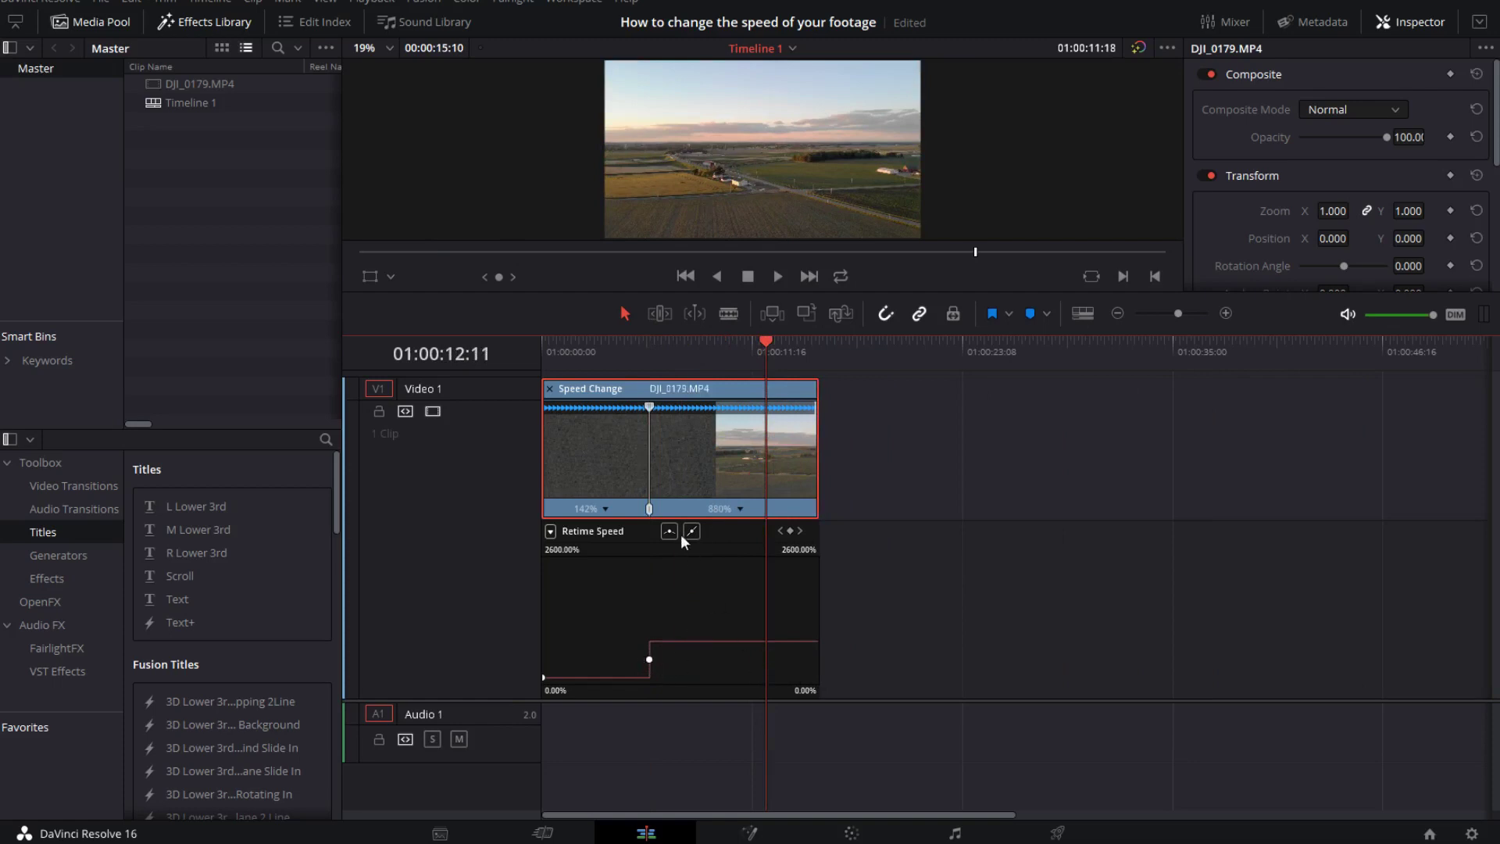
# Step: Ease the keyframe between 142% and the fast section, widen its handles, and raise the fast section to 1023%
pyautogui.click(648, 661)
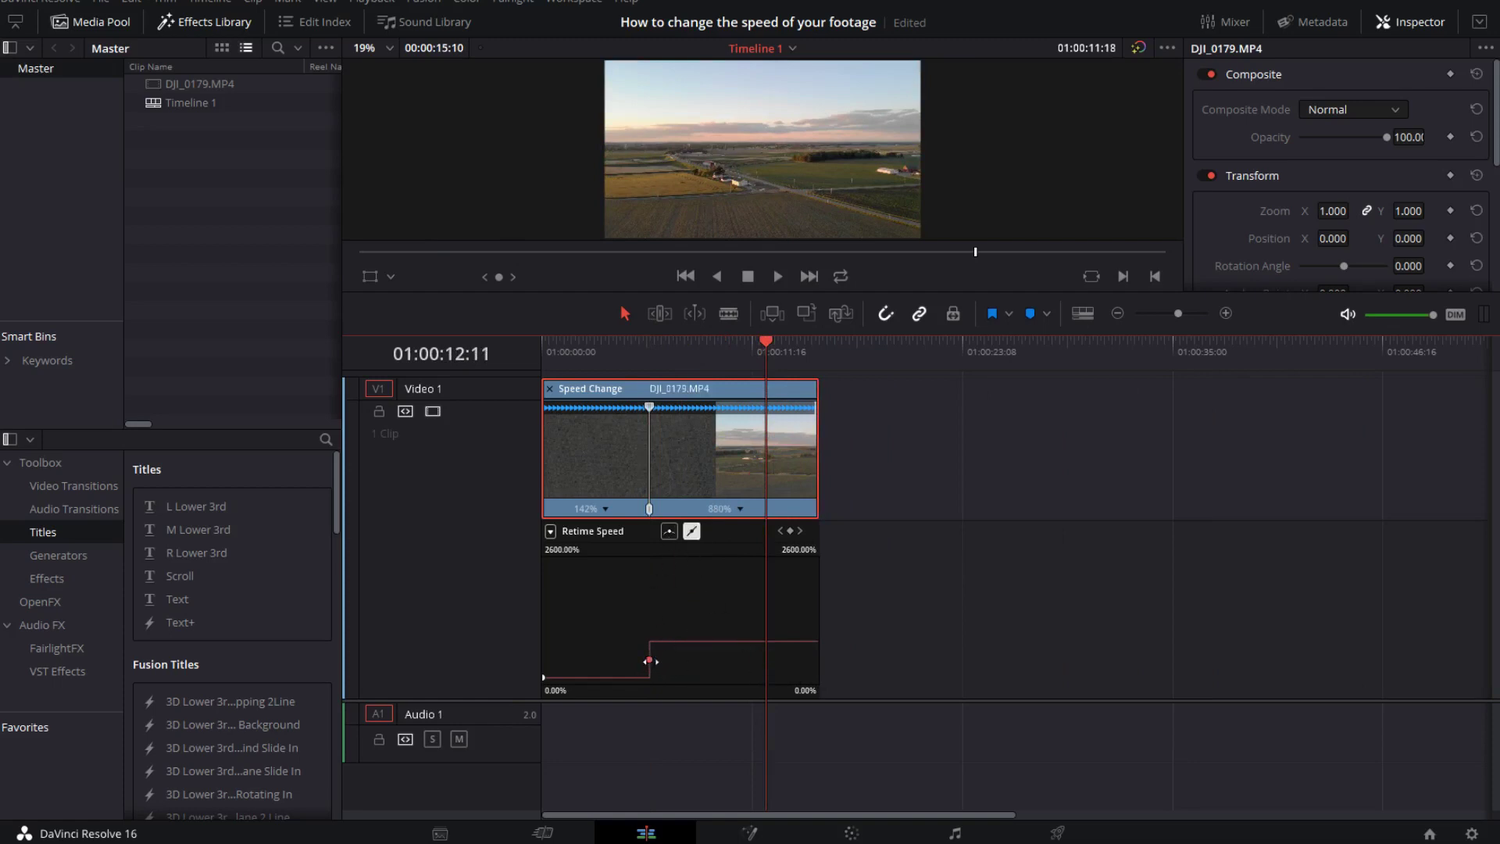
pyautogui.click(669, 532)
pyautogui.moveTo(666, 658); pyautogui.dragTo(597, 657)
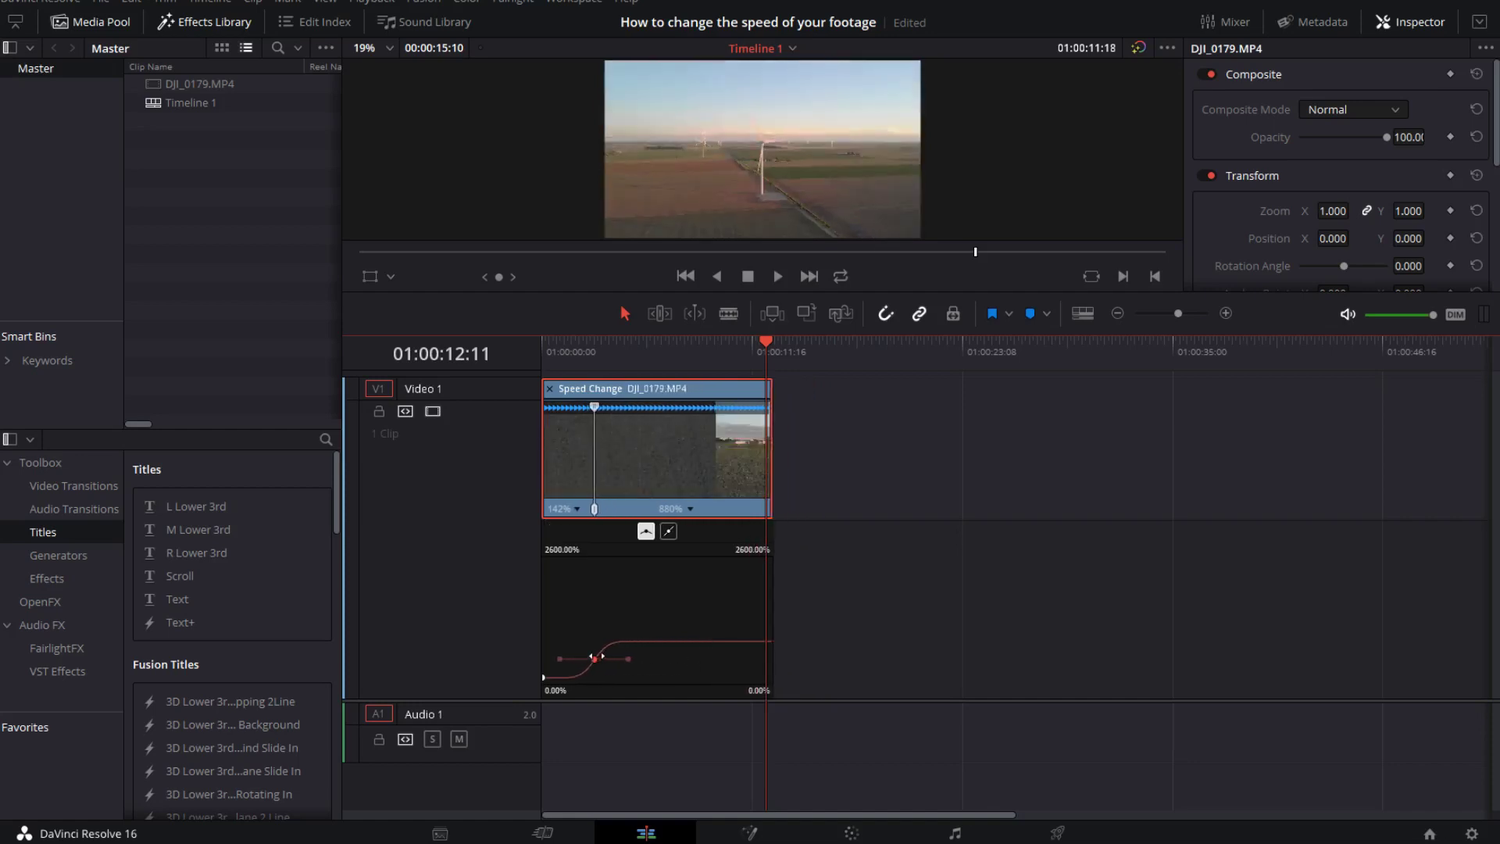
pyautogui.moveTo(692, 641); pyautogui.dragTo(692, 633)
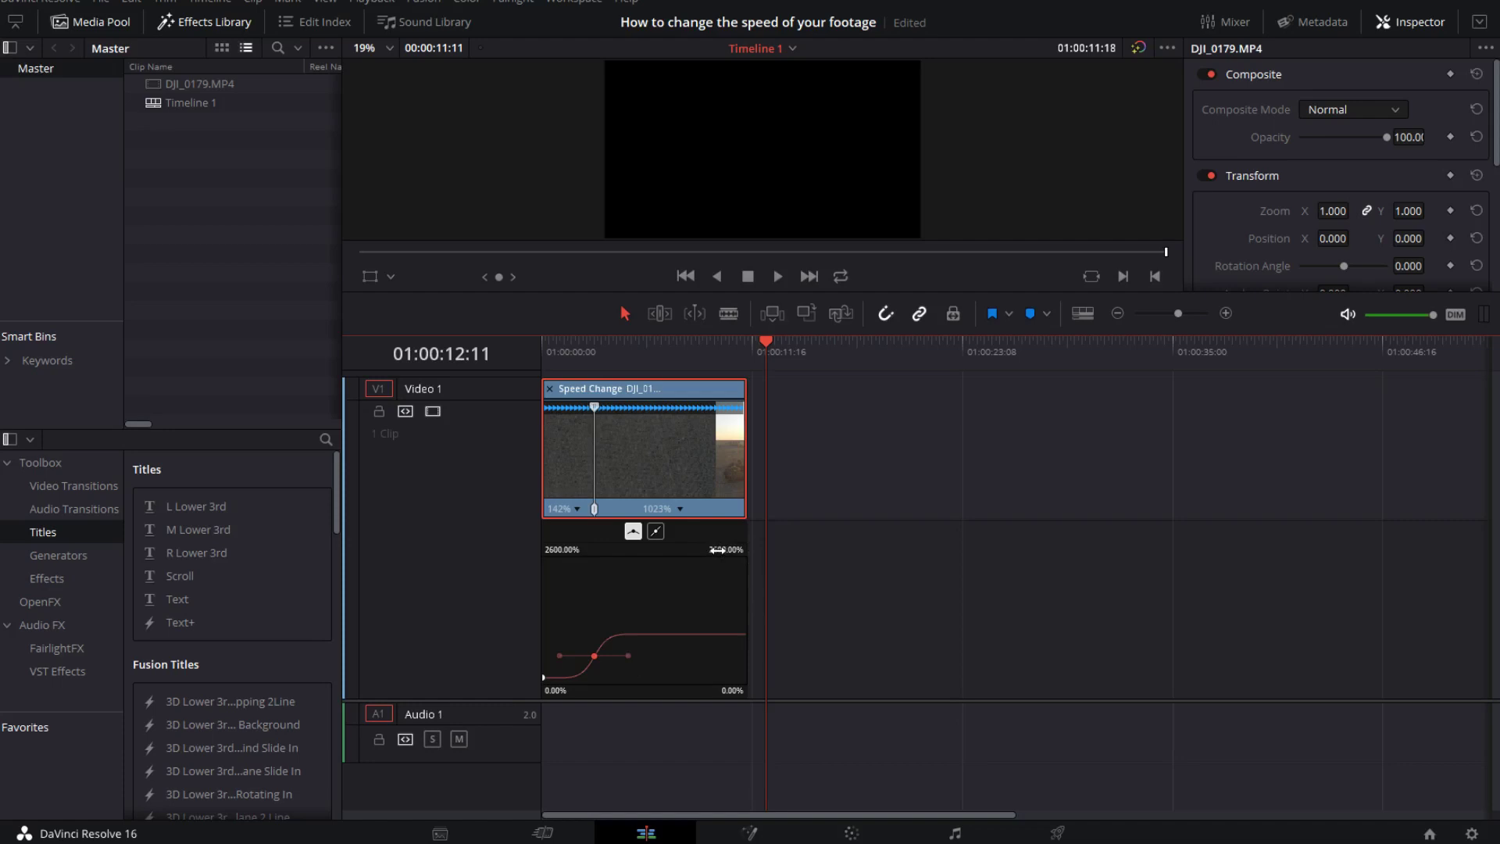
pyautogui.moveTo(717, 549); pyautogui.dragTo(466, 544)
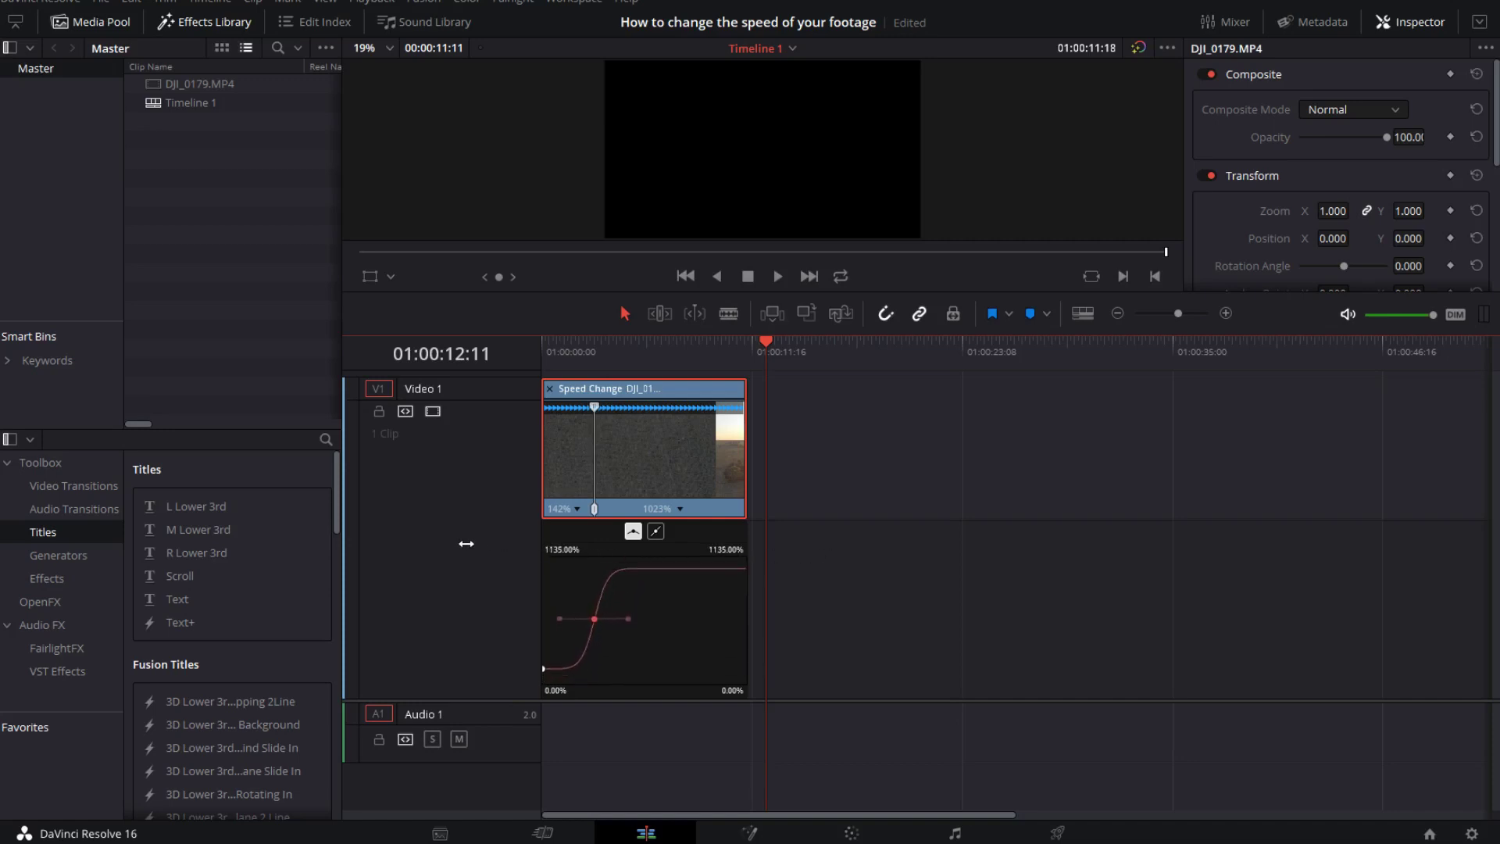
# Step: Extend the speed graph range to 3575%, raise the fast section to 1471%, and scrub back to 01:00:05:22
pyautogui.click(631, 579)
pyautogui.moveTo(726, 549); pyautogui.dragTo(1142, 552)
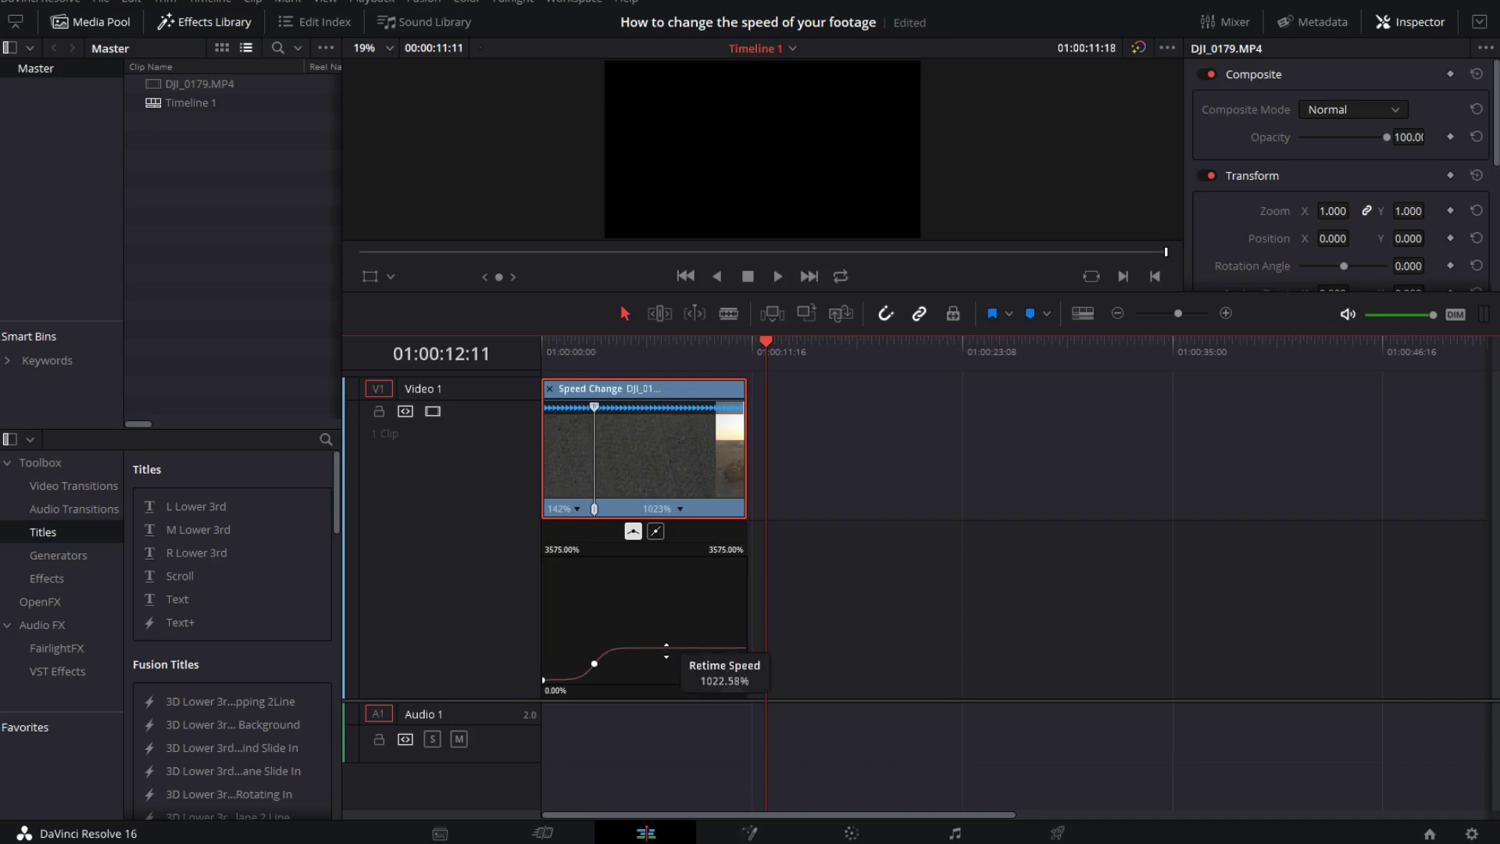
pyautogui.moveTo(667, 651); pyautogui.dragTo(676, 584)
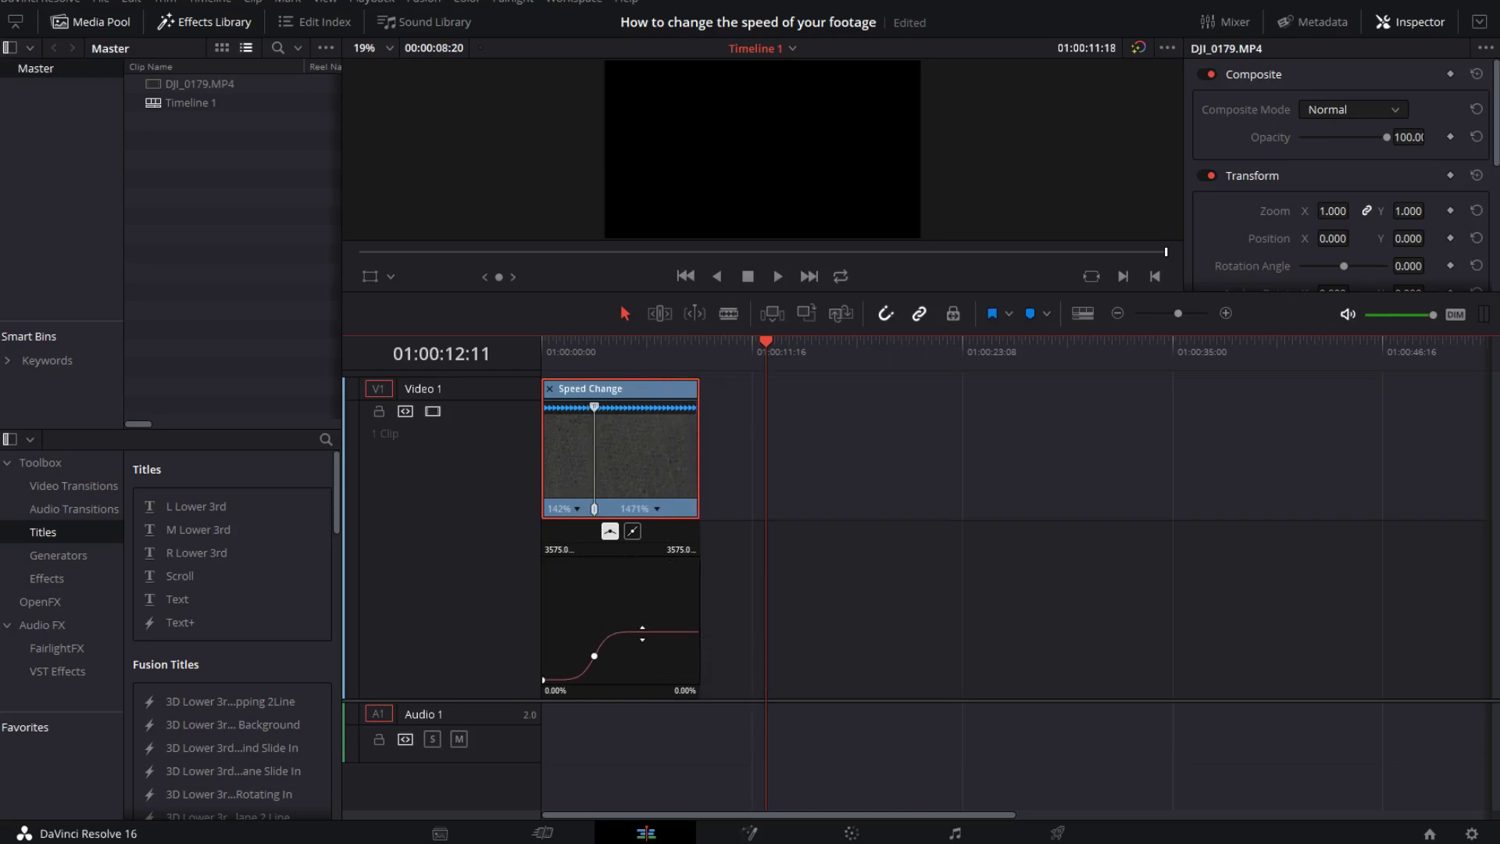
pyautogui.moveTo(766, 339); pyautogui.dragTo(649, 357)
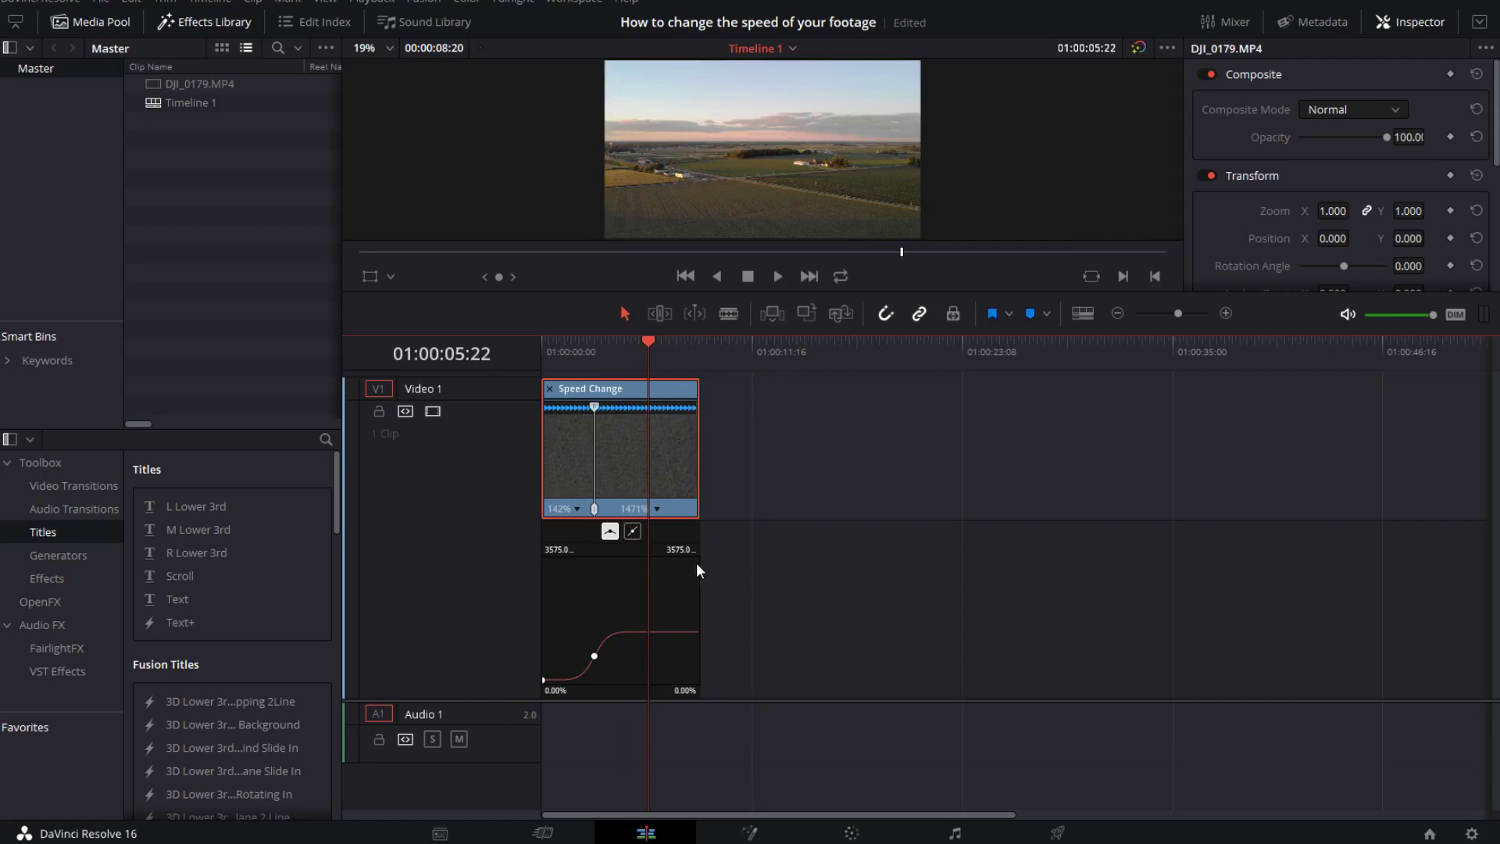
# Step: Zoom the timeline, add a speed point at 5 seconds, and drag the final section down to 350%
pyautogui.scroll(5, 695, 562)
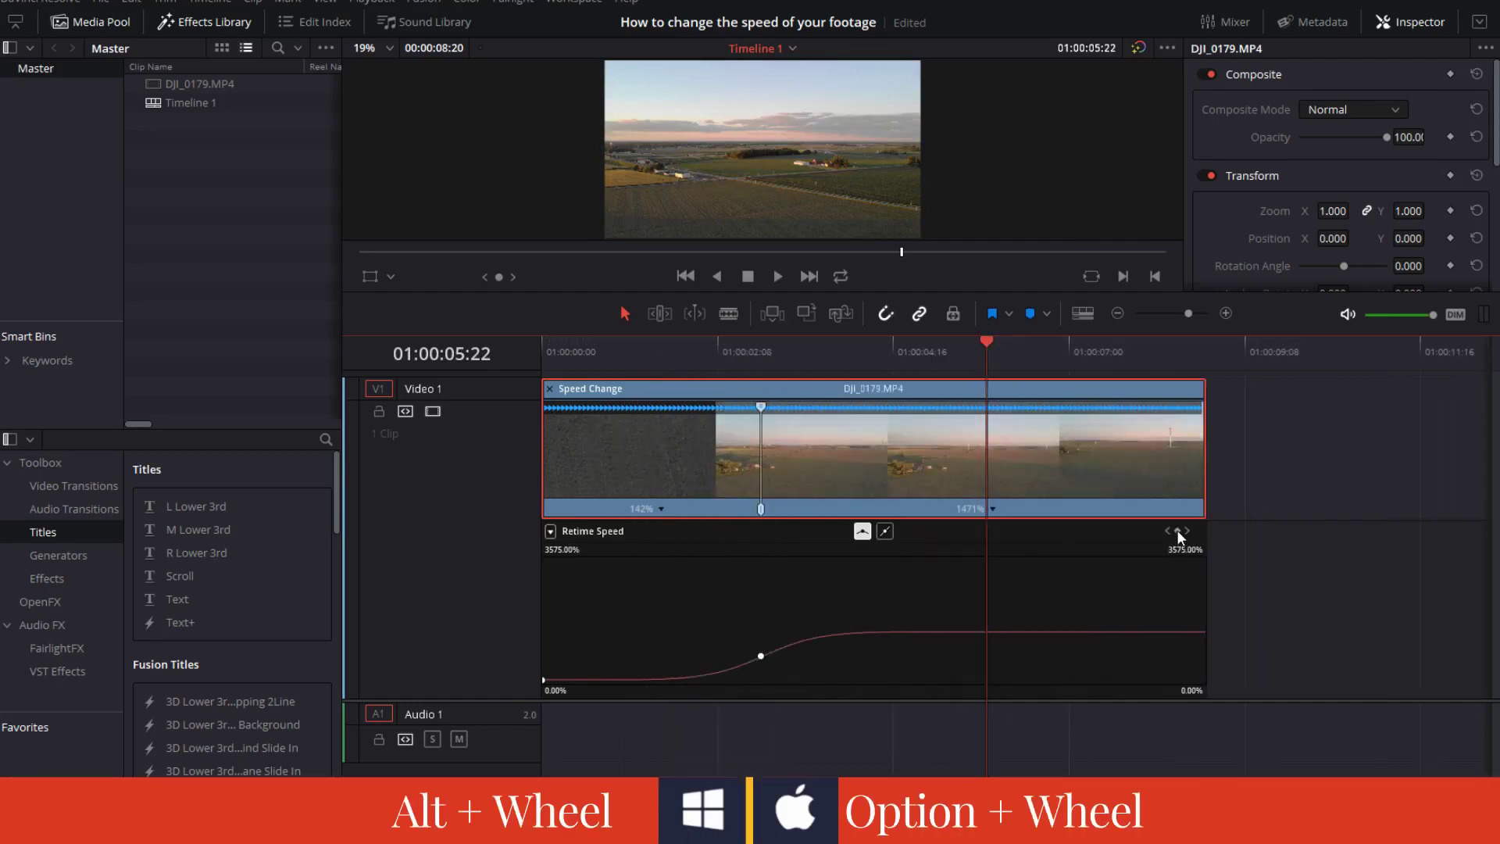
pyautogui.click(1177, 530)
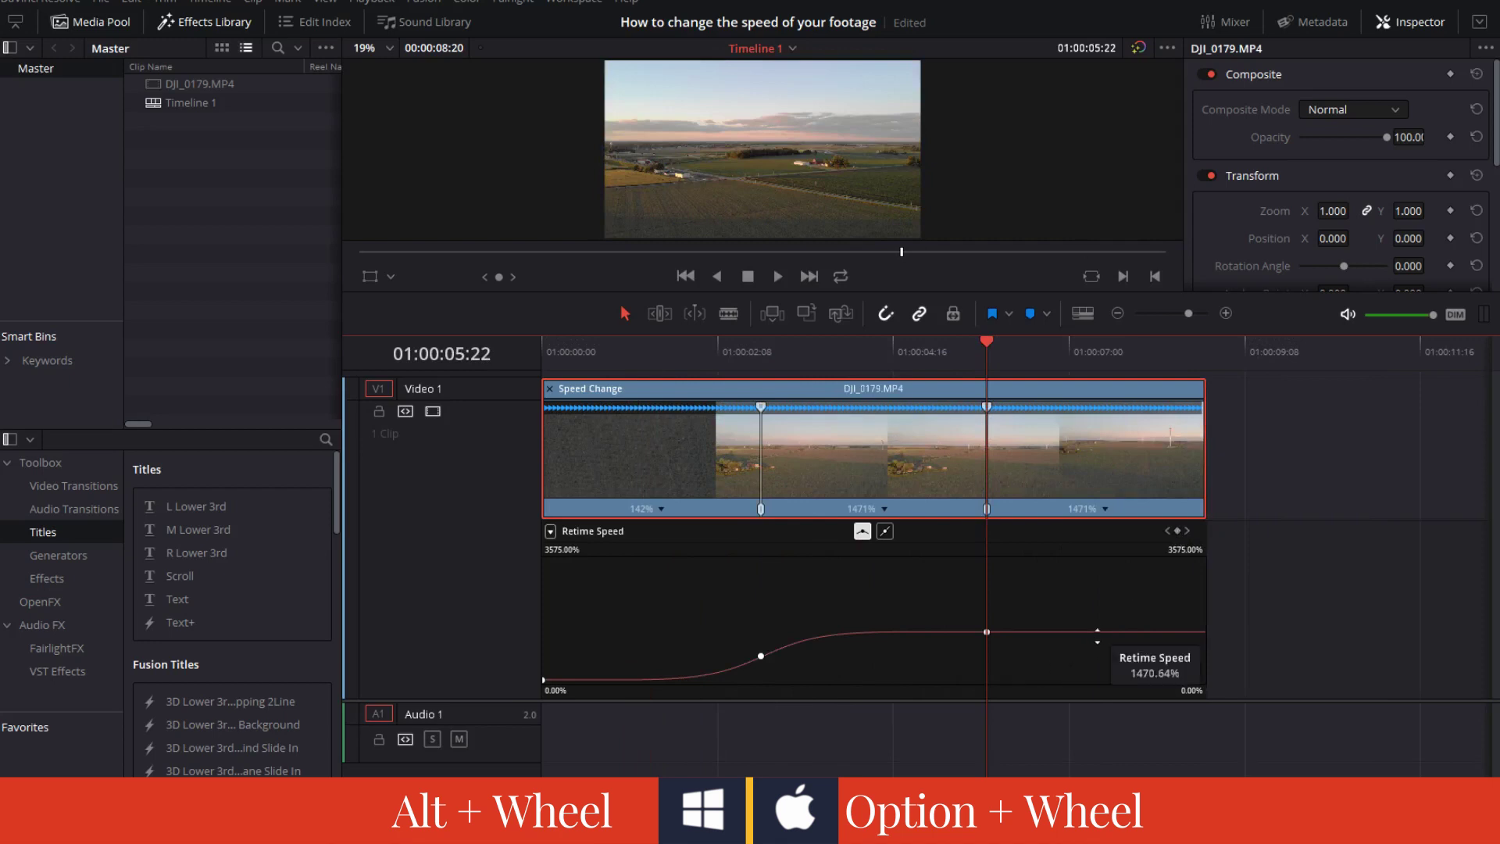
pyautogui.moveTo(1099, 638); pyautogui.dragTo(1109, 826)
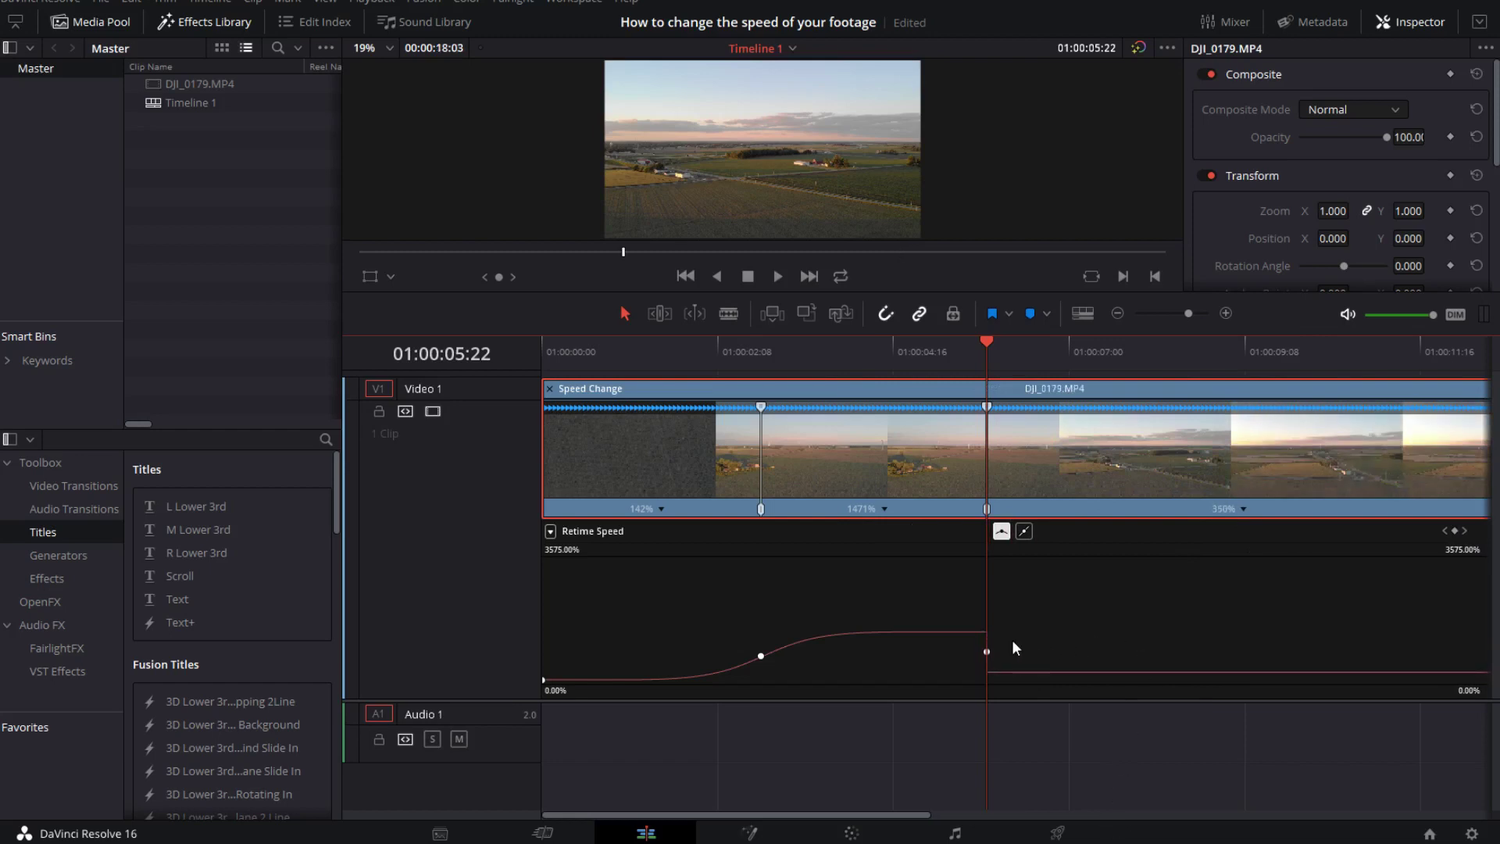
# Step: Ease the 1471%-to-350% slowdown keyframe and tighten its curve handles
pyautogui.click(987, 653)
pyautogui.click(1002, 531)
pyautogui.moveTo(1041, 650); pyautogui.dragTo(1094, 664)
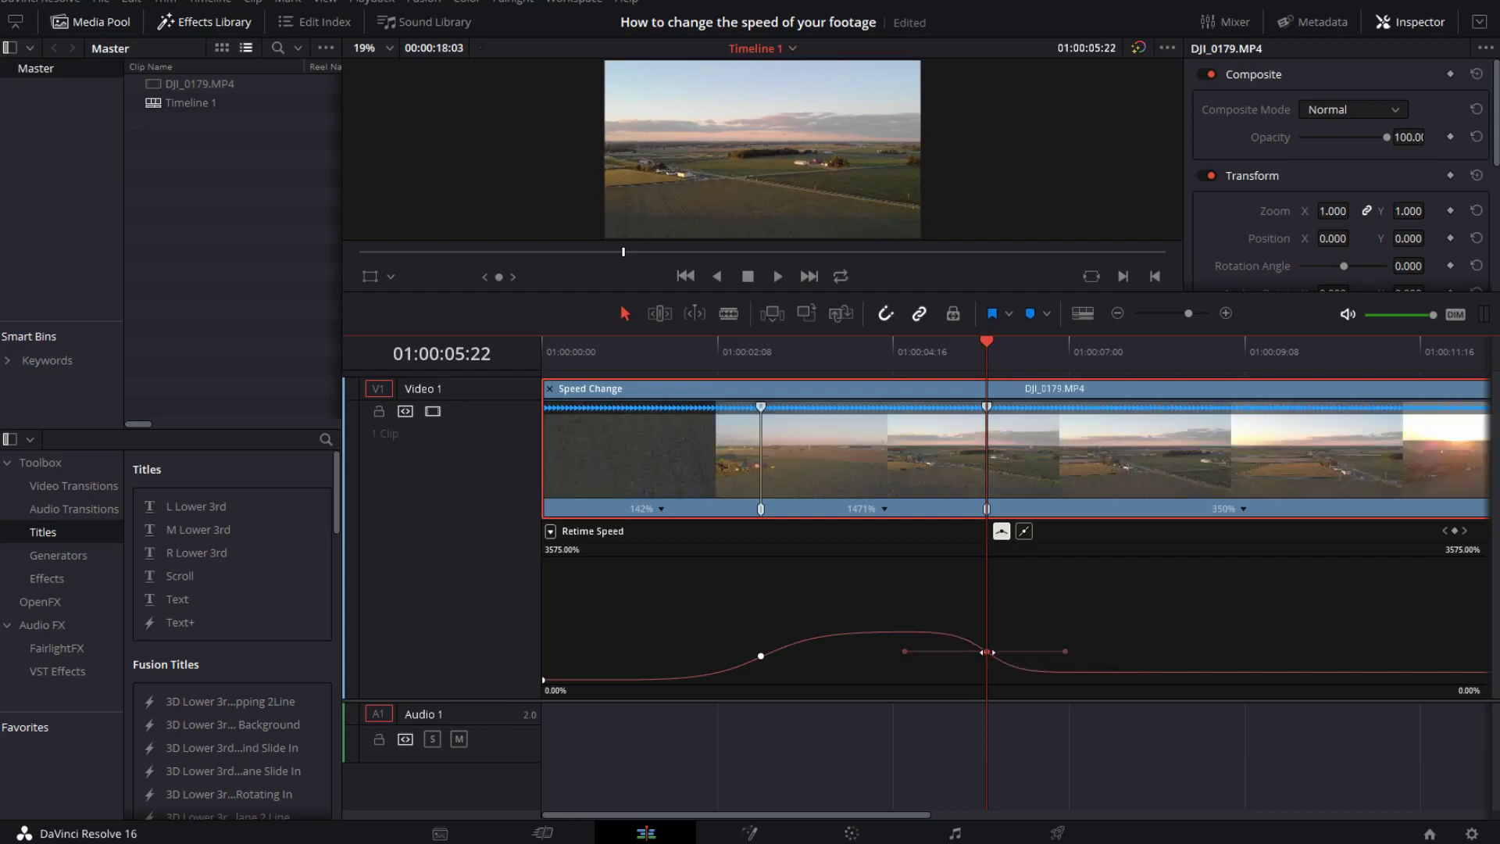
# Step: Move the slowdown ramp later in DJI_0179.MP4 and play the retimed clip from the start
pyautogui.moveTo(987, 651); pyautogui.dragTo(1183, 673)
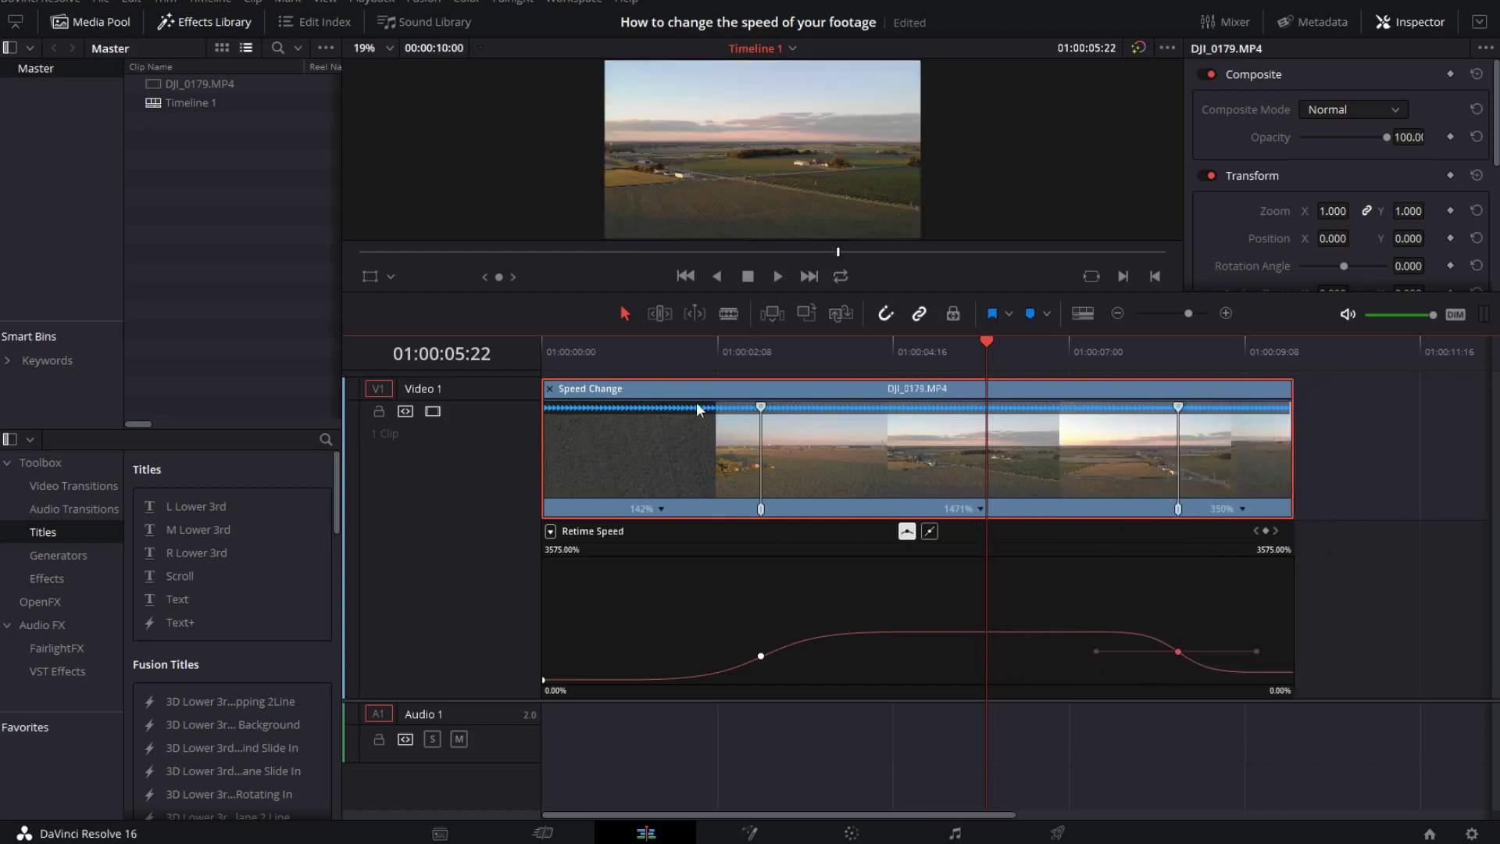
pyautogui.press('Home')
pyautogui.press('space')
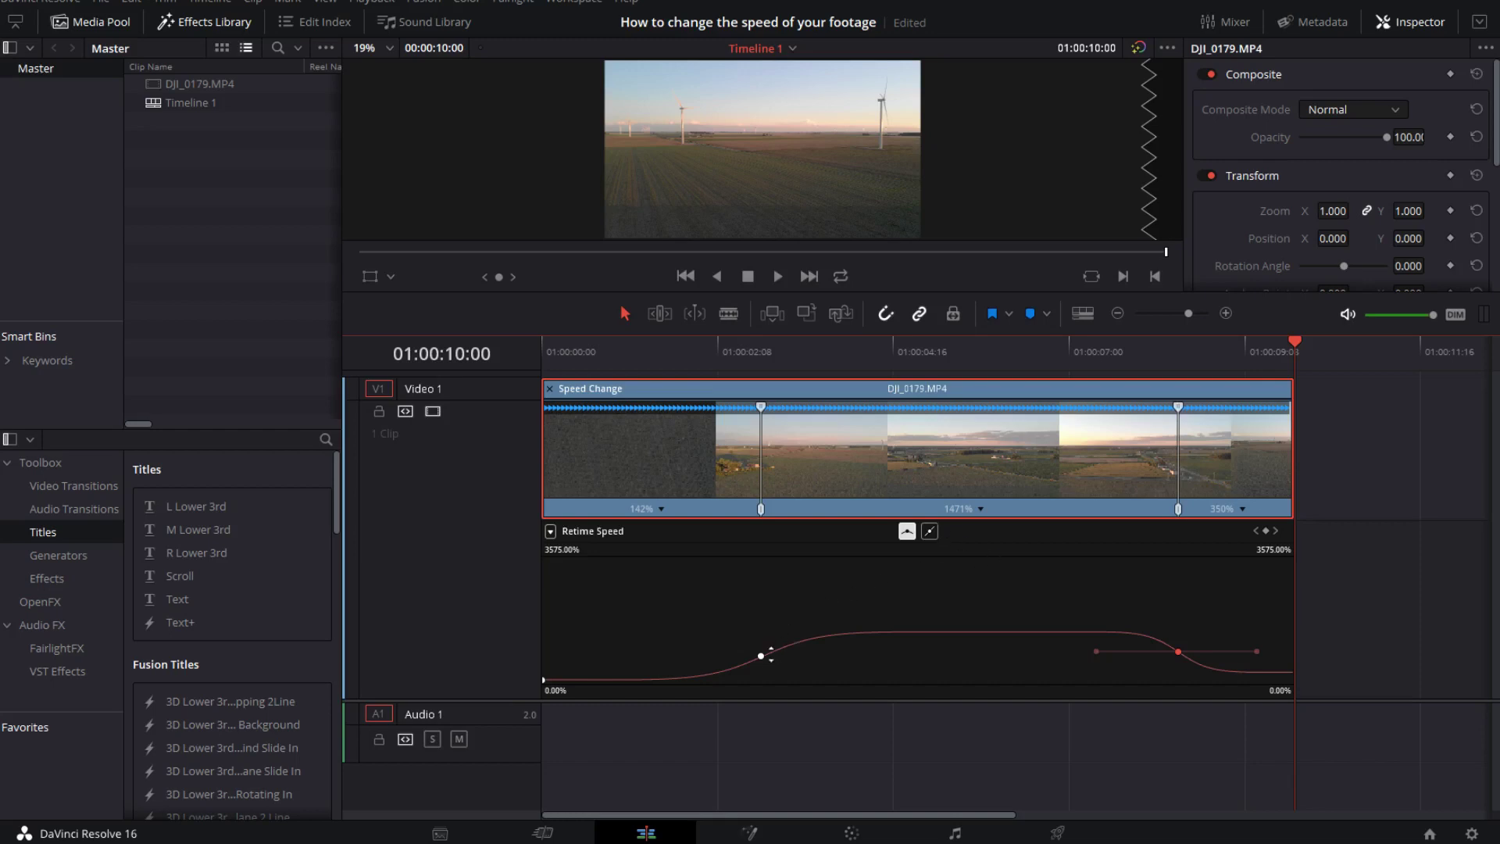
# Step: Shift the 142%-to-1471% speed ramp earlier in DJI_0179.MP4 to shorten the clip
pyautogui.moveTo(761, 655); pyautogui.dragTo(688, 655)
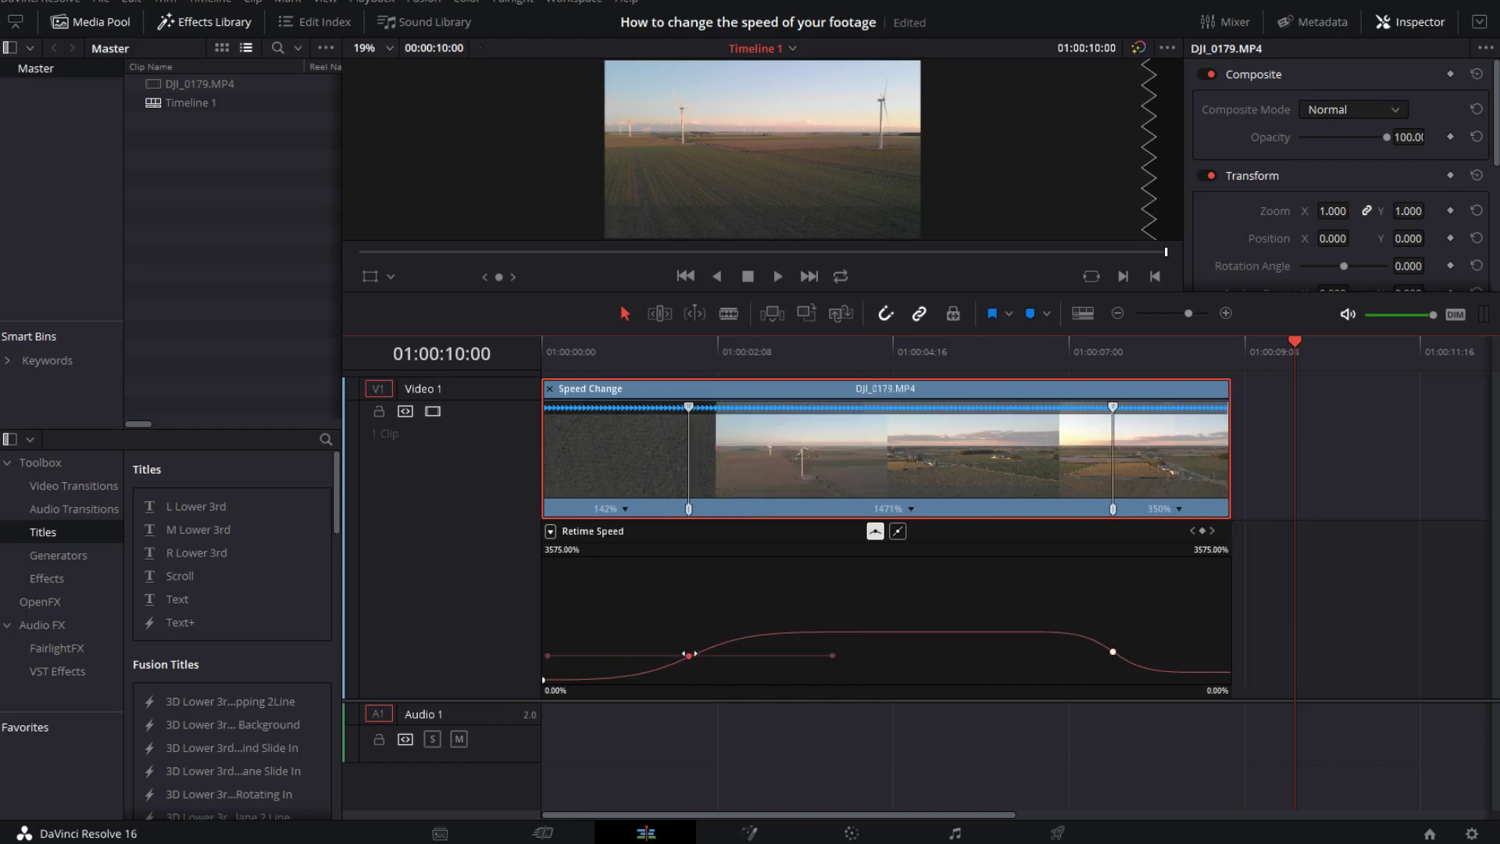